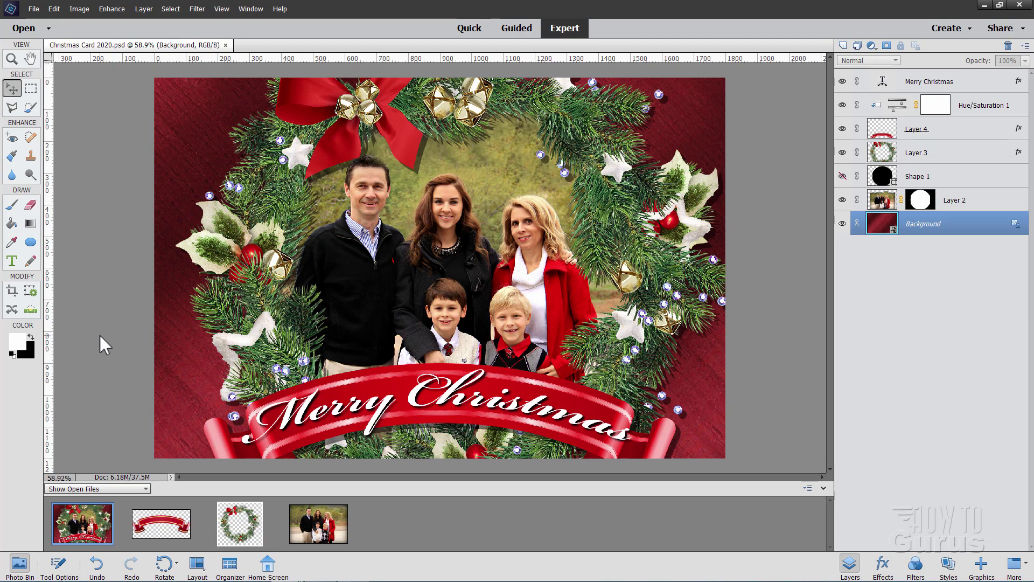
# Preview the red banner, wreath and family photo images from the Photo Bin.
pyautogui.click(173, 518)
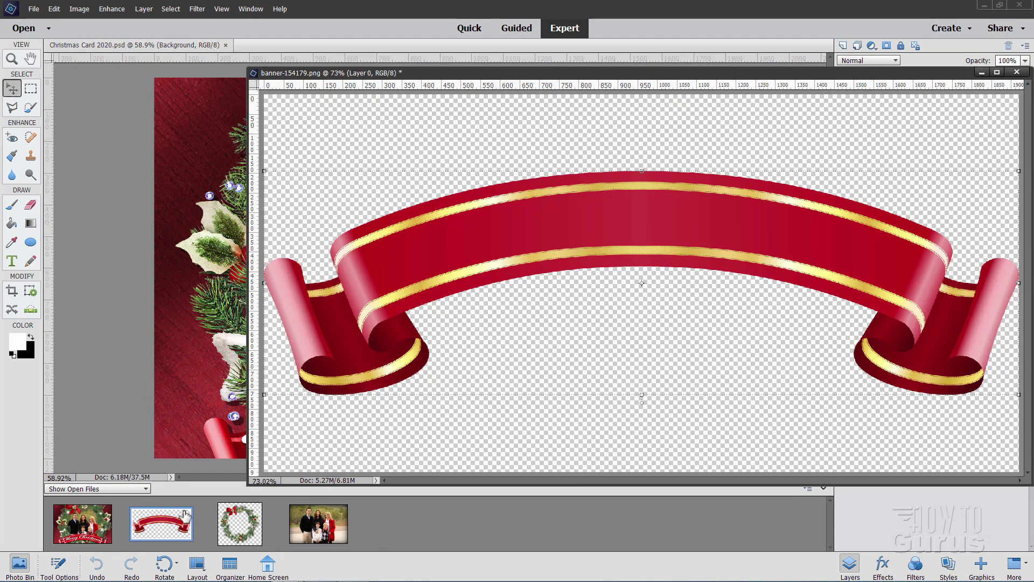
pyautogui.click(262, 530)
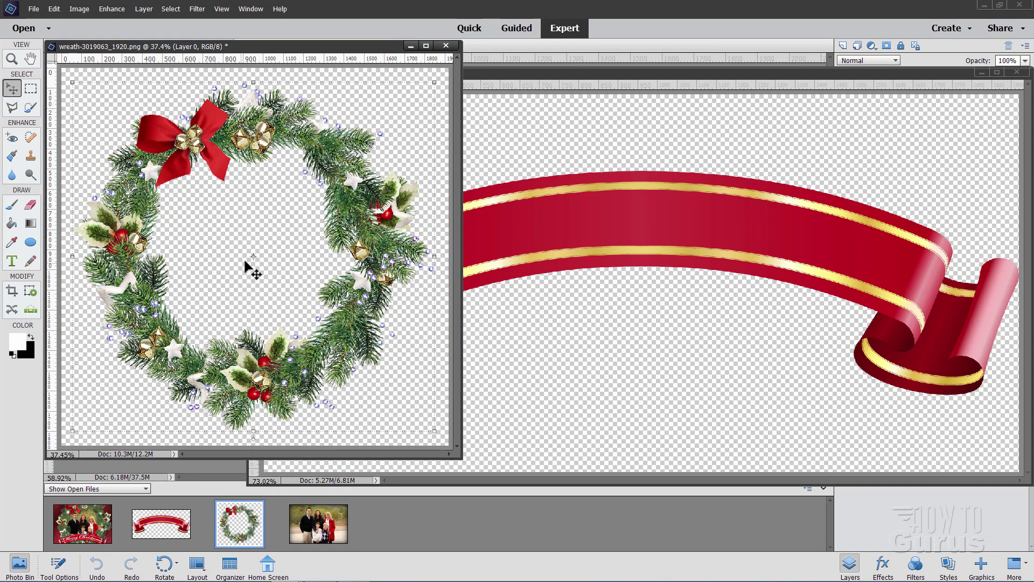
pyautogui.click(336, 512)
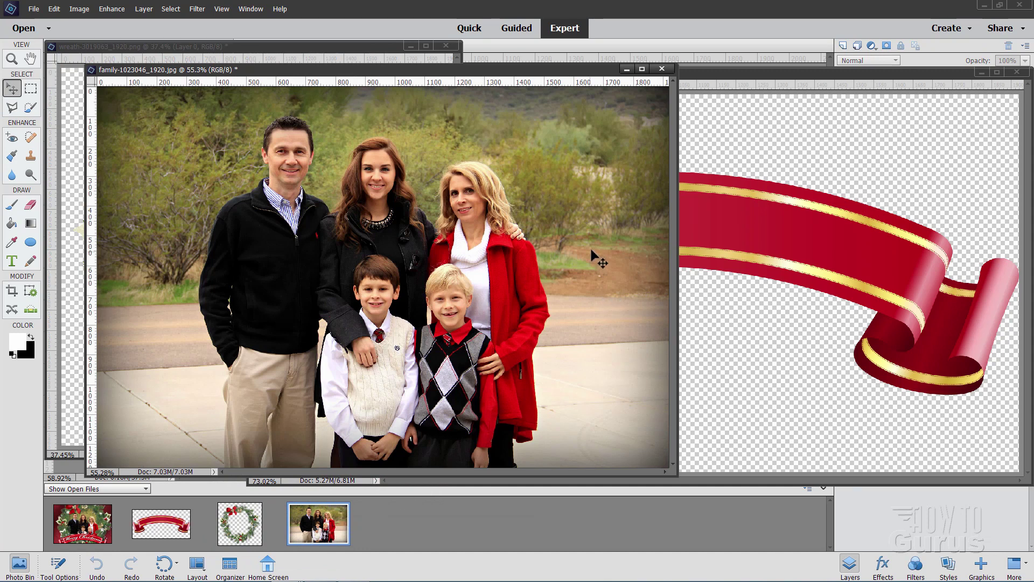
# Minimize the three image windows and close Christmas Card 2020.psd.
pyautogui.click(627, 69)
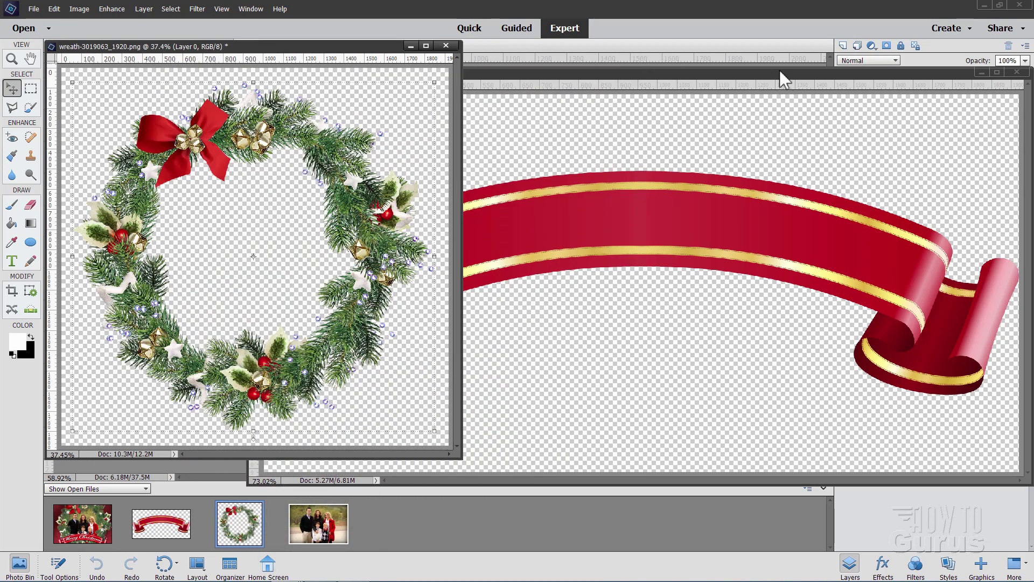
pyautogui.click(981, 73)
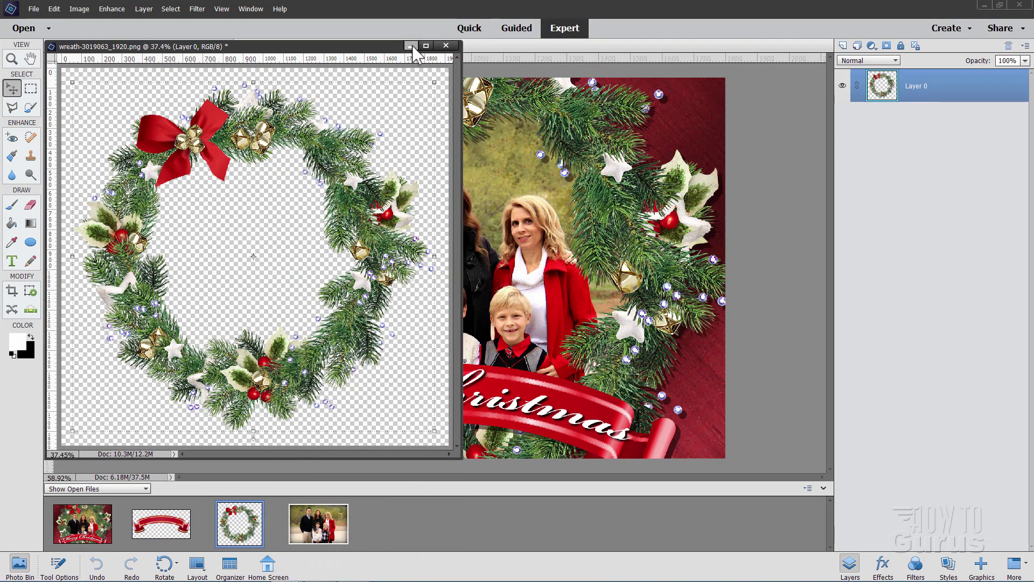
pyautogui.click(411, 47)
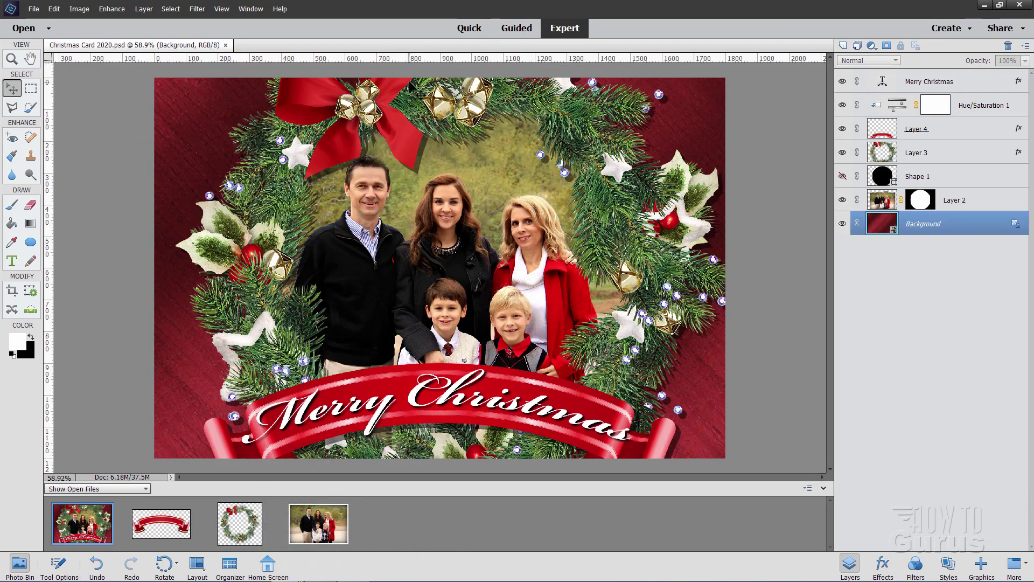
pyautogui.click(226, 45)
pyautogui.moveTo(412, 74); pyautogui.dragTo(449, 62)
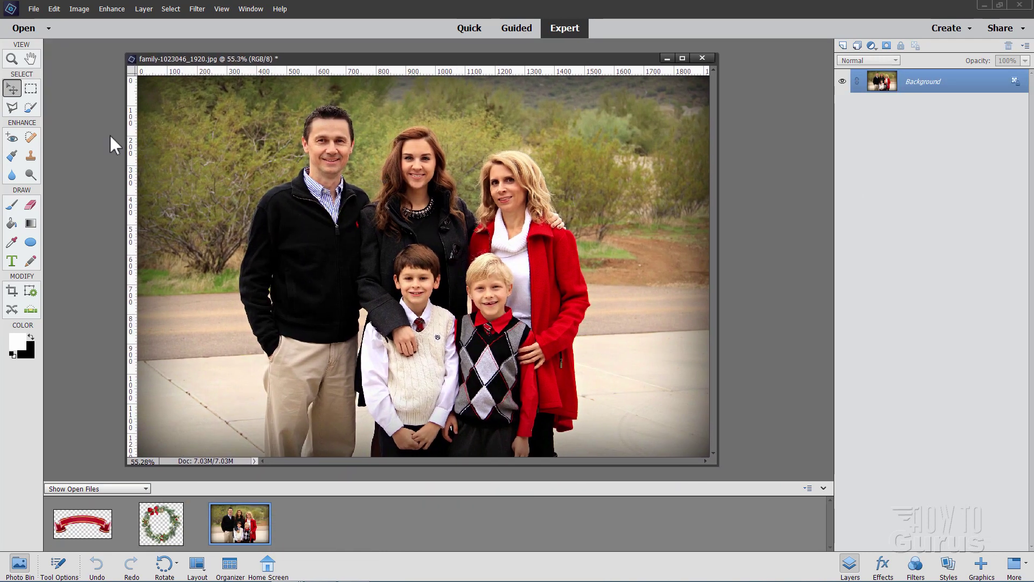
# Create a blank Default Photoshop Elements Size document at 300 ppi and dock Untitled-1 as a tab.
pyautogui.click(34, 9)
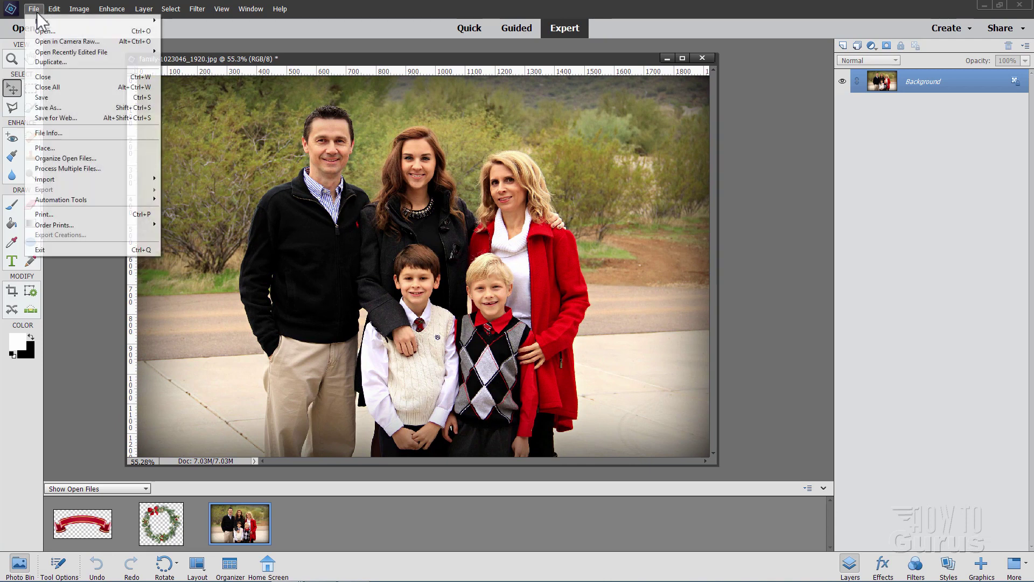
pyautogui.moveTo(103, 24)
pyautogui.click(169, 20)
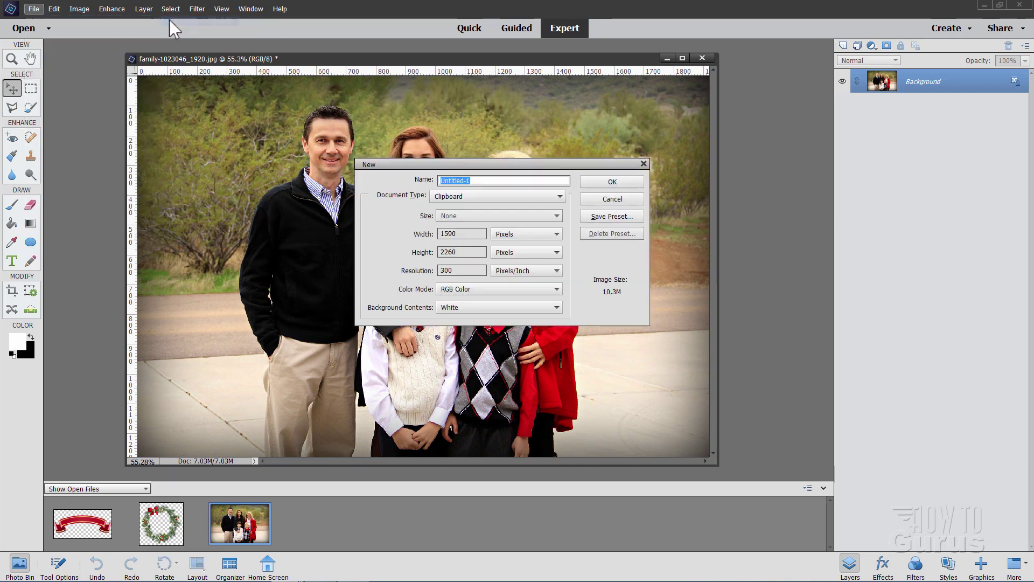
pyautogui.click(470, 196)
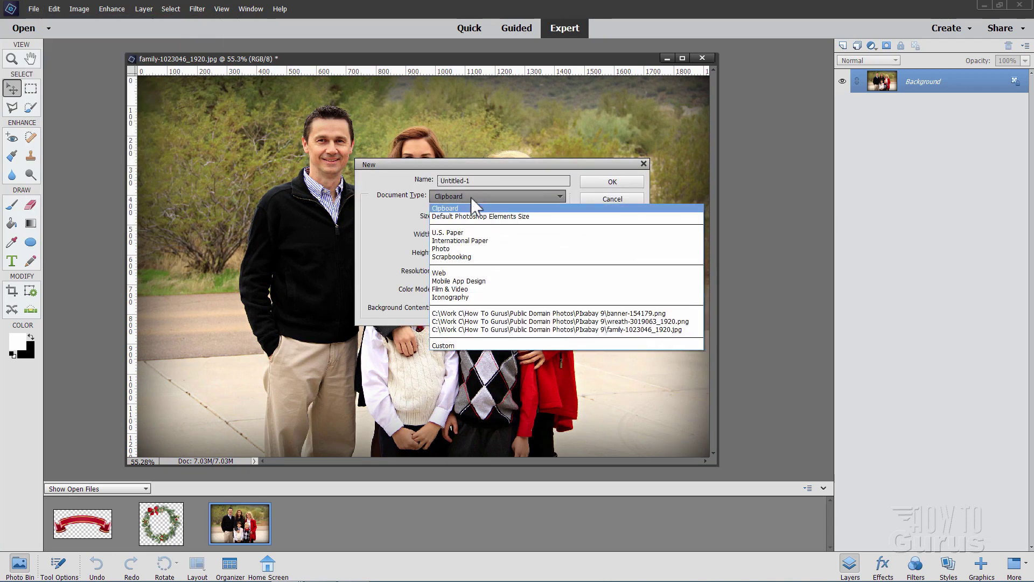
pyautogui.click(464, 212)
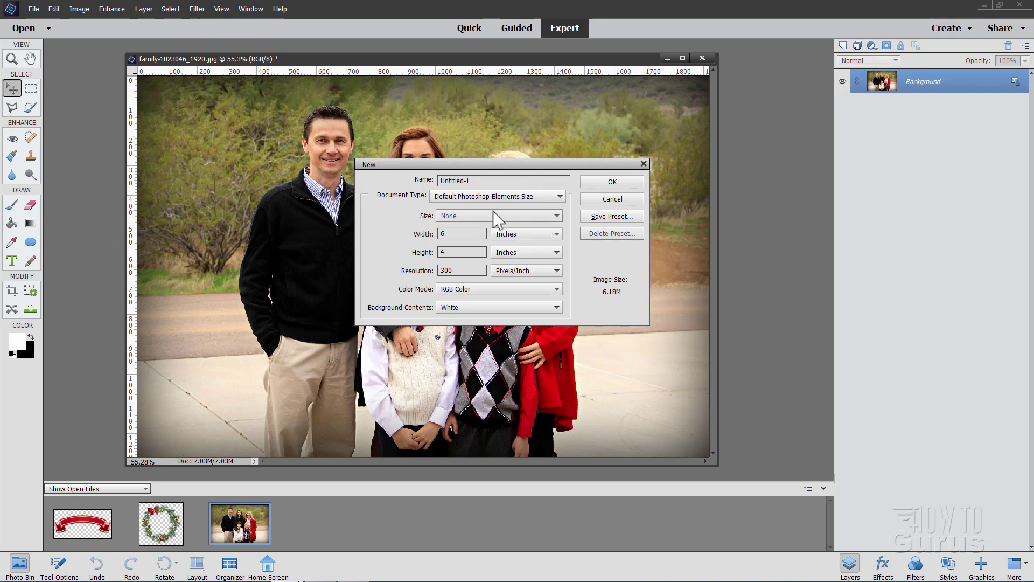
pyautogui.doubleClick(464, 273)
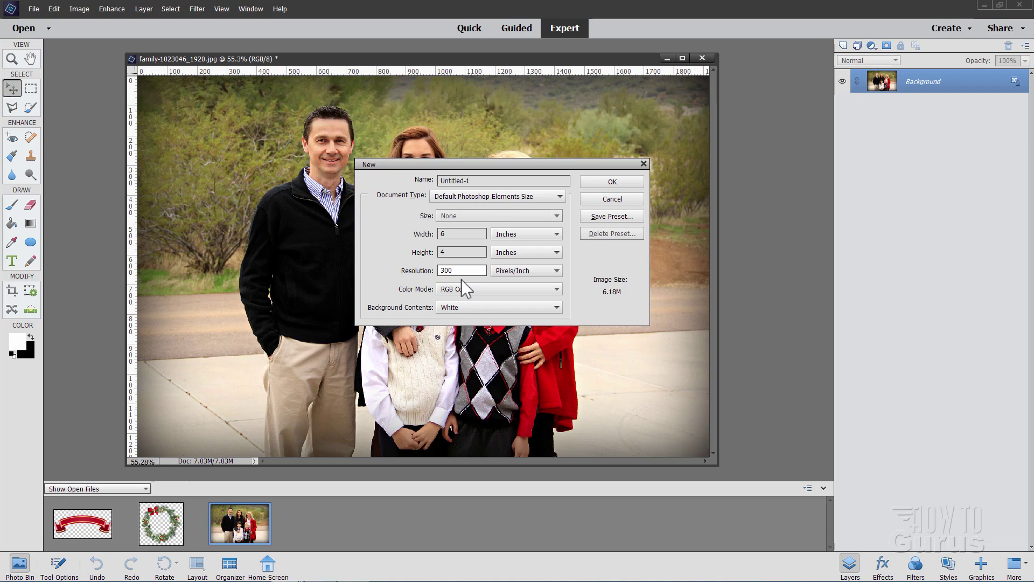
pyautogui.click(612, 182)
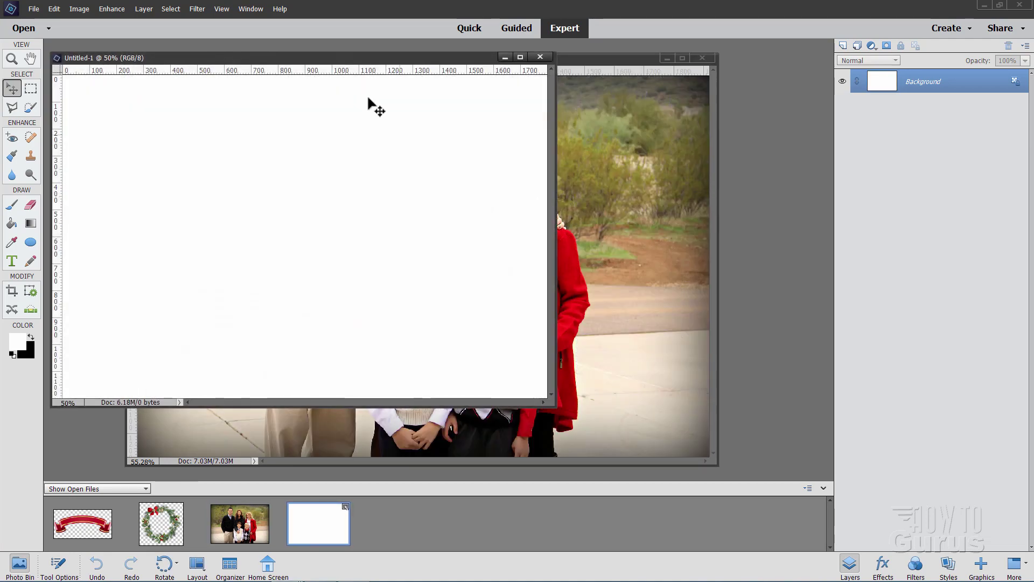
pyautogui.moveTo(343, 61); pyautogui.dragTo(377, 44)
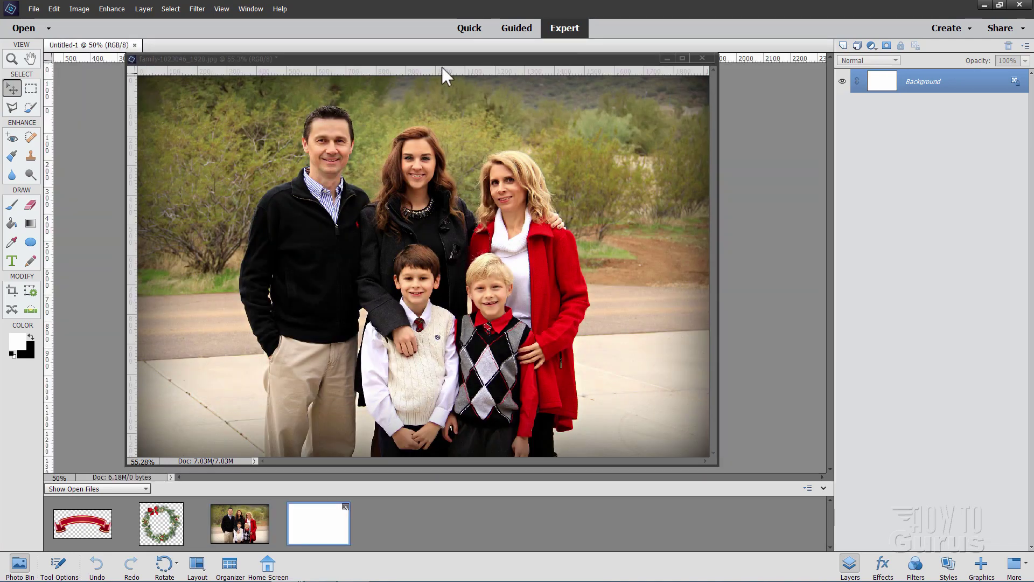
pyautogui.moveTo(434, 60); pyautogui.dragTo(602, 135)
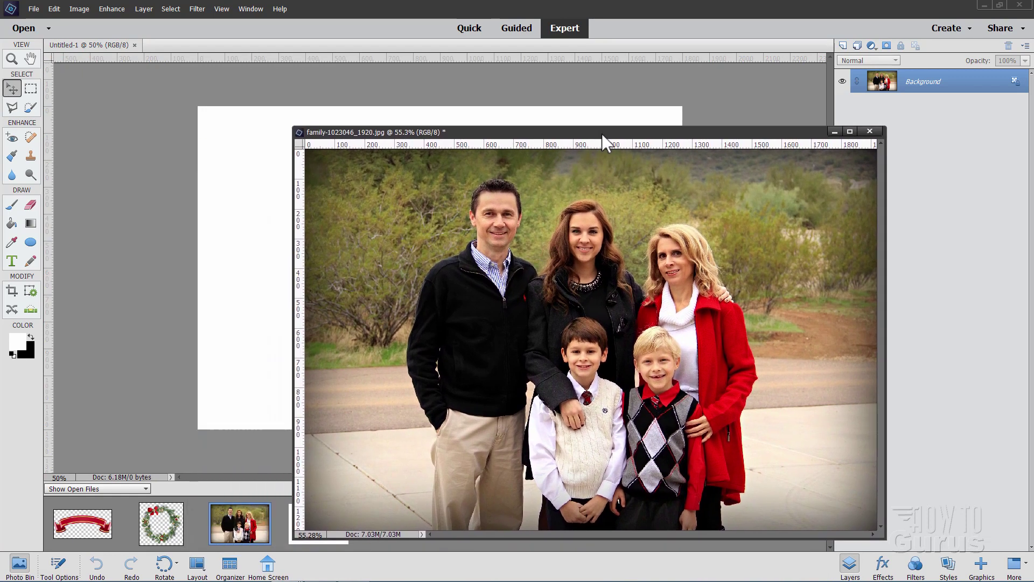
pyautogui.click(53, 9)
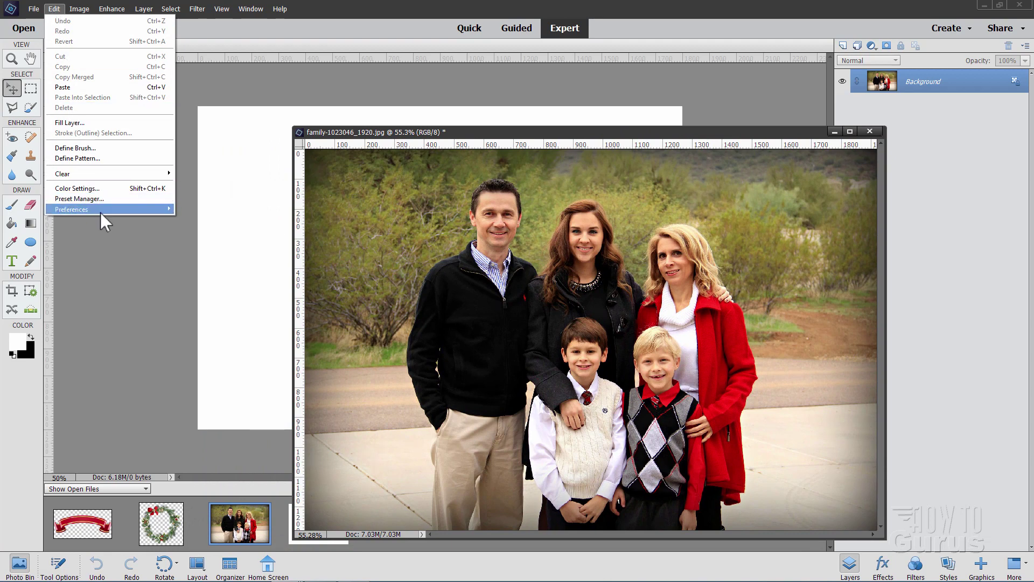
pyautogui.moveTo(100, 209)
pyautogui.click(191, 209)
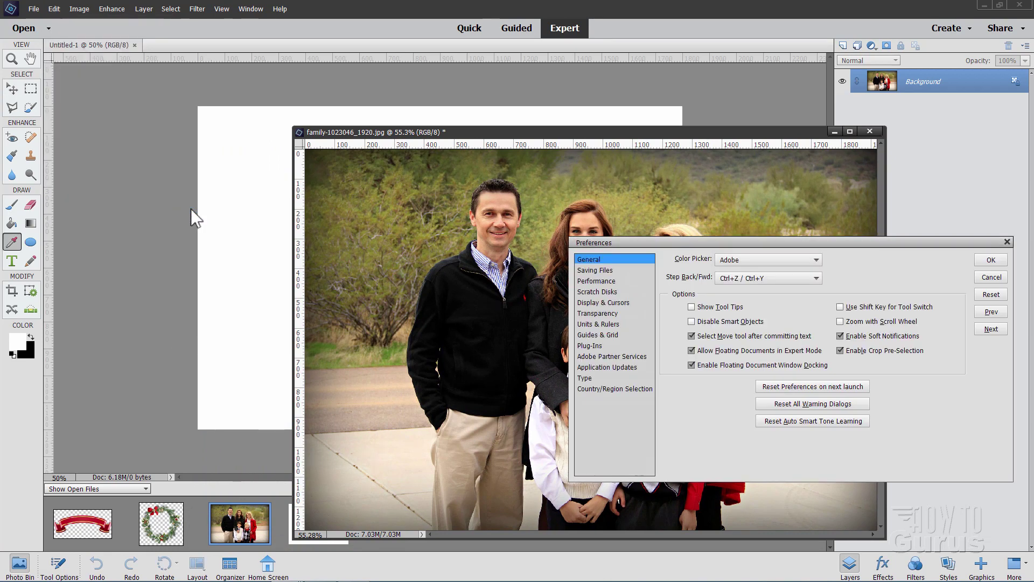
pyautogui.moveTo(740, 243)
pyautogui.mouseDown()
pyautogui.moveTo(540, 205)
pyautogui.moveTo(459, 153)
pyautogui.mouseUp()
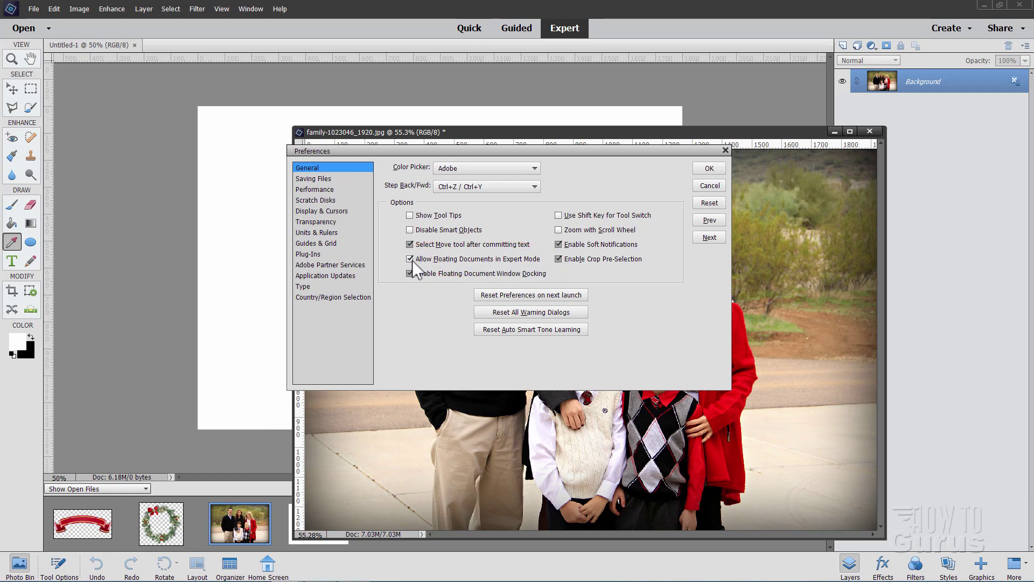
pyautogui.click(709, 168)
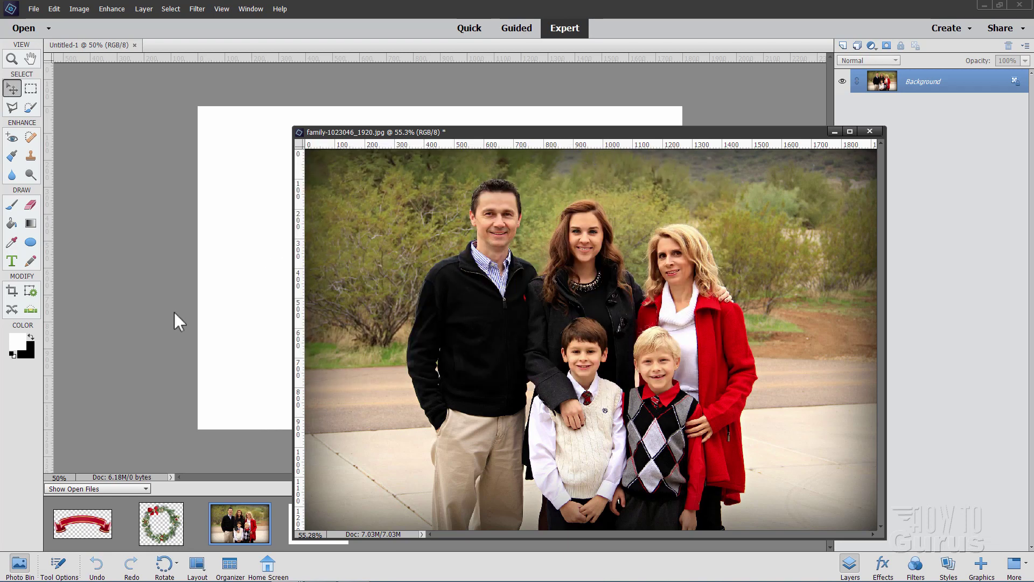
# Copy the family photo and wreath into Untitled-1 as layers, closing both source documents.
pyautogui.moveTo(476, 134); pyautogui.dragTo(597, 218)
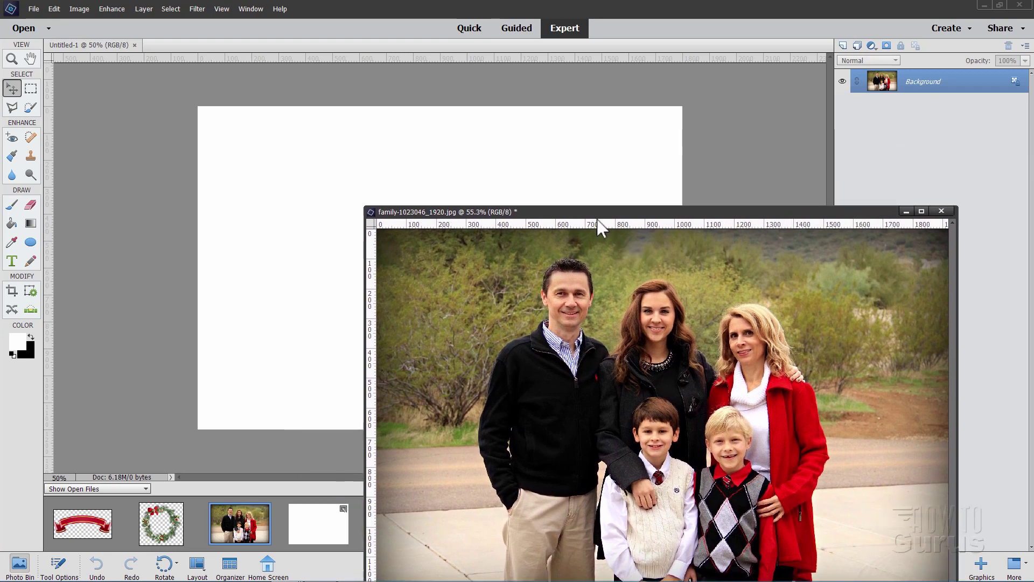
pyautogui.moveTo(881, 80); pyautogui.dragTo(333, 189)
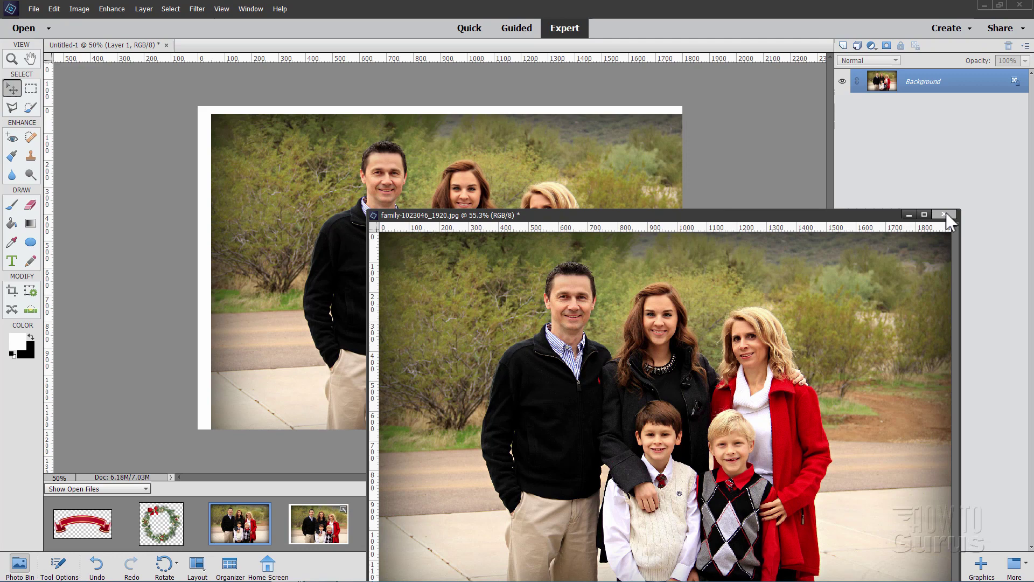
pyautogui.click(943, 214)
pyautogui.moveTo(163, 518); pyautogui.dragTo(170, 519)
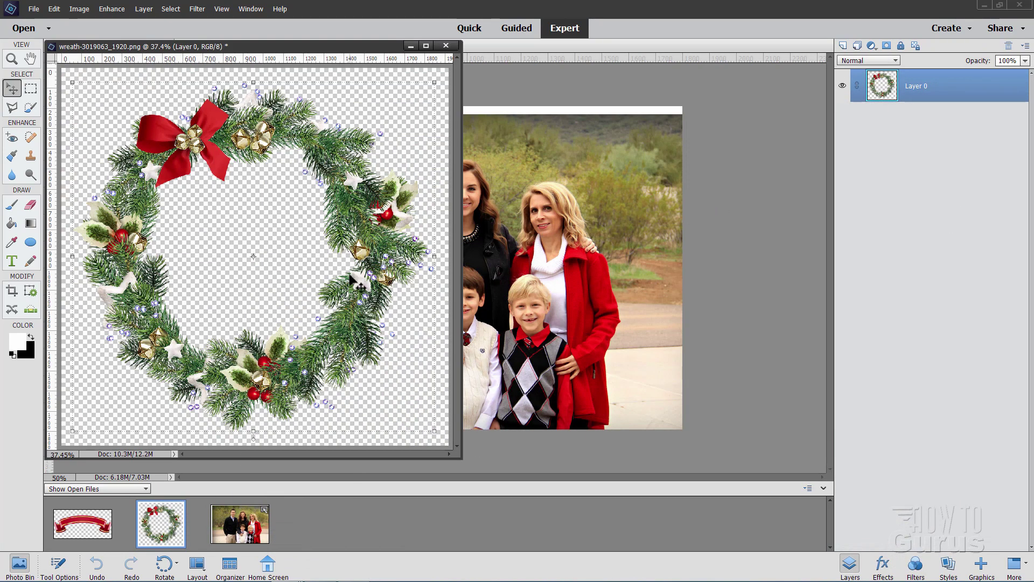
pyautogui.moveTo(305, 47); pyautogui.dragTo(801, 132)
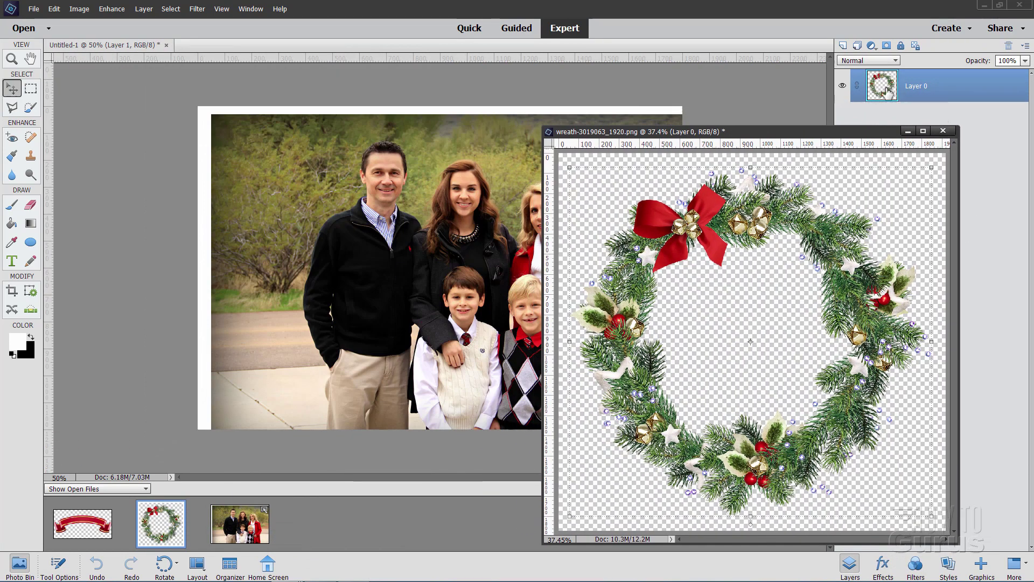
pyautogui.moveTo(887, 94); pyautogui.dragTo(435, 213)
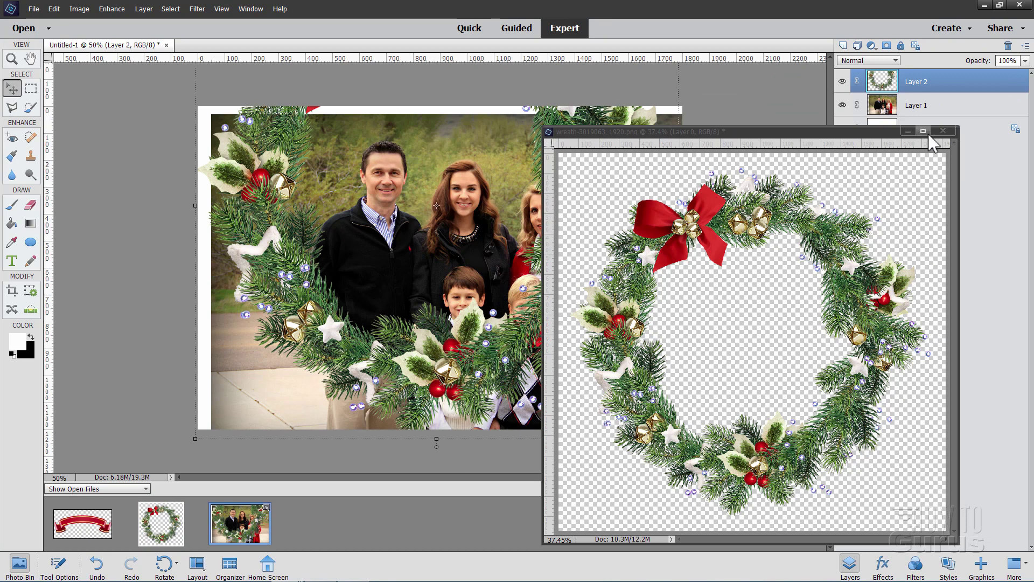
pyautogui.click(942, 131)
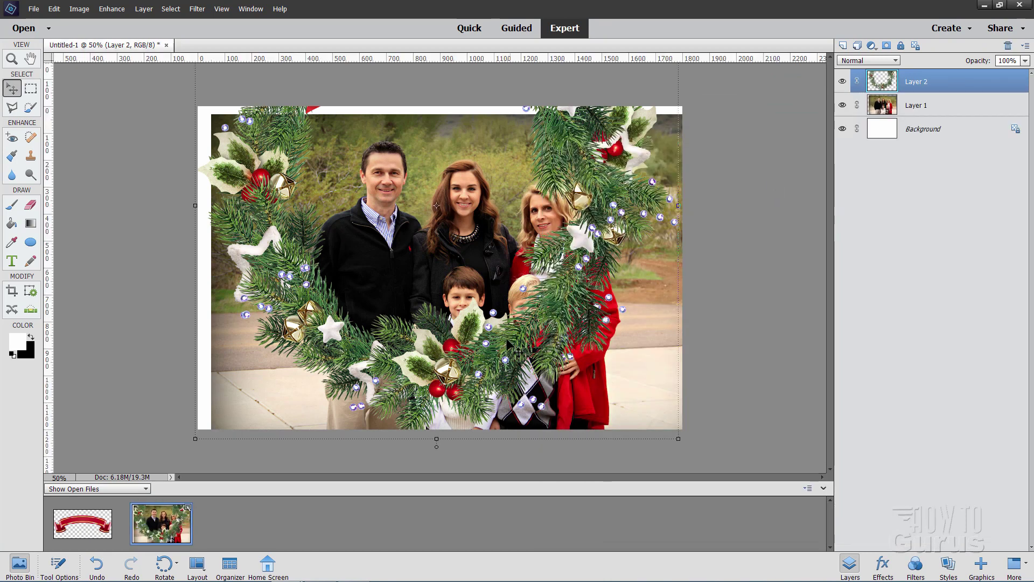
# Copy the red banner in as Layer 3, move it to mid-card, and hide it.
pyautogui.doubleClick(108, 528)
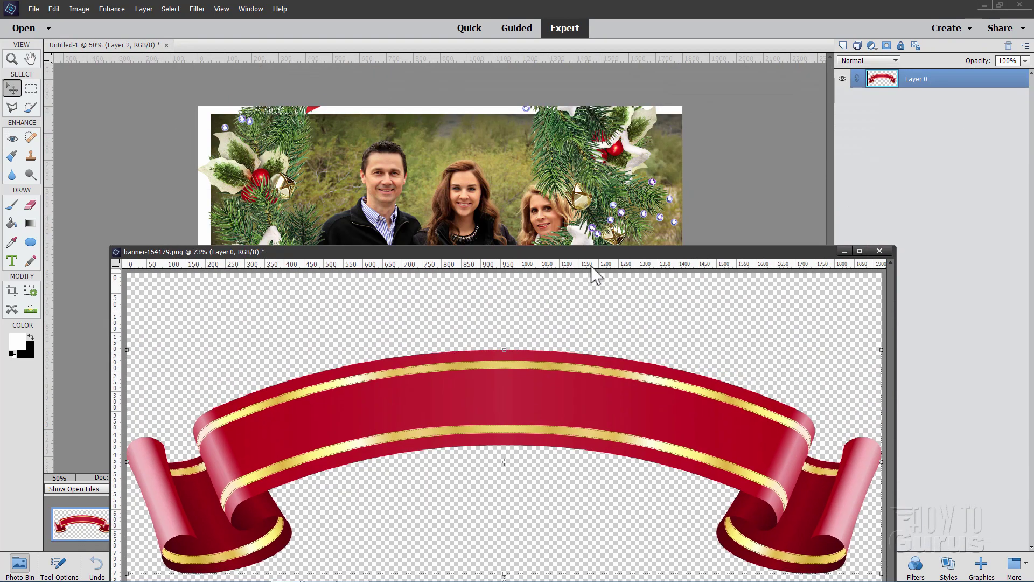
pyautogui.moveTo(879, 85); pyautogui.dragTo(638, 237)
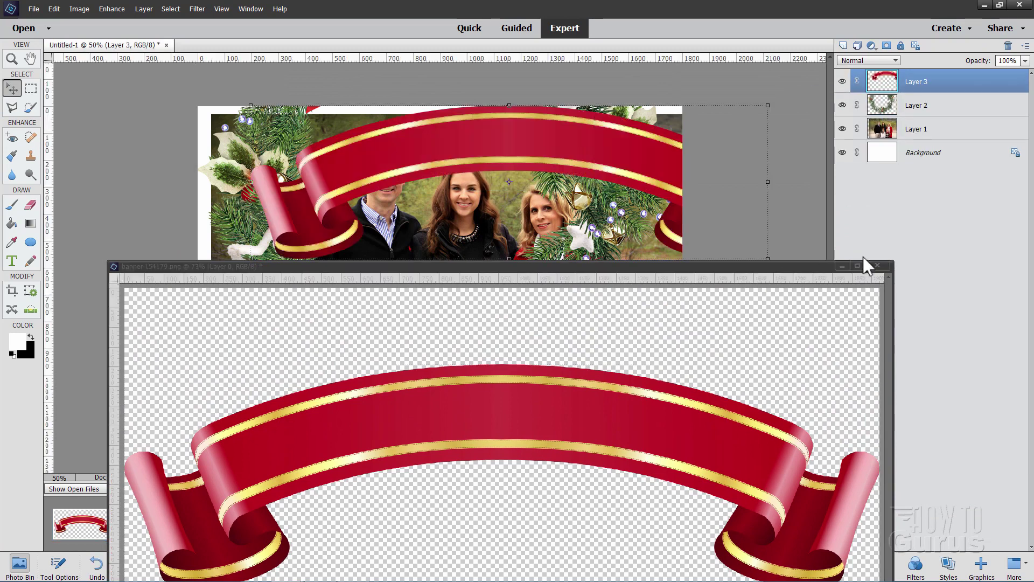
pyautogui.click(877, 266)
pyautogui.moveTo(495, 136); pyautogui.dragTo(437, 302)
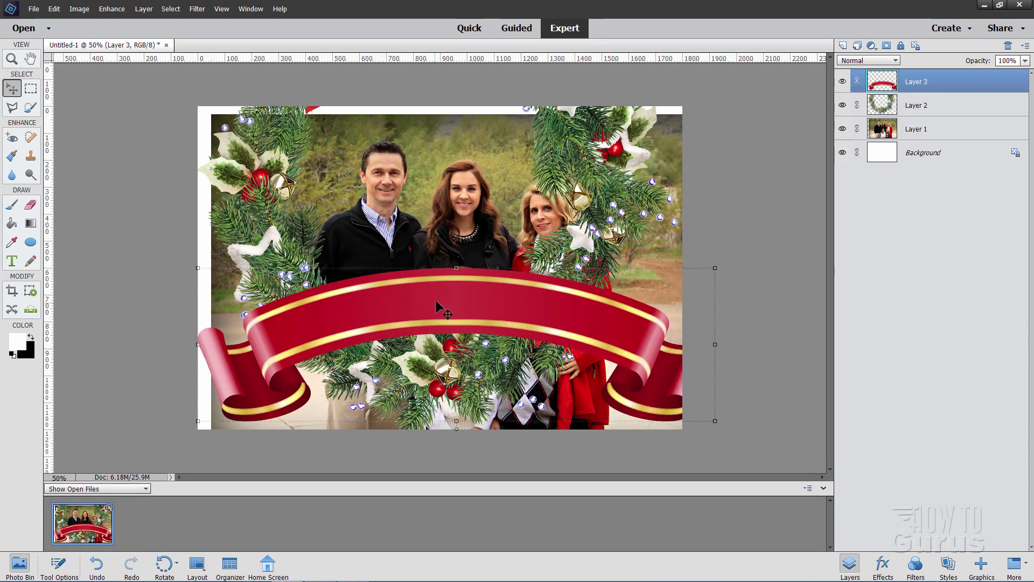
pyautogui.click(842, 82)
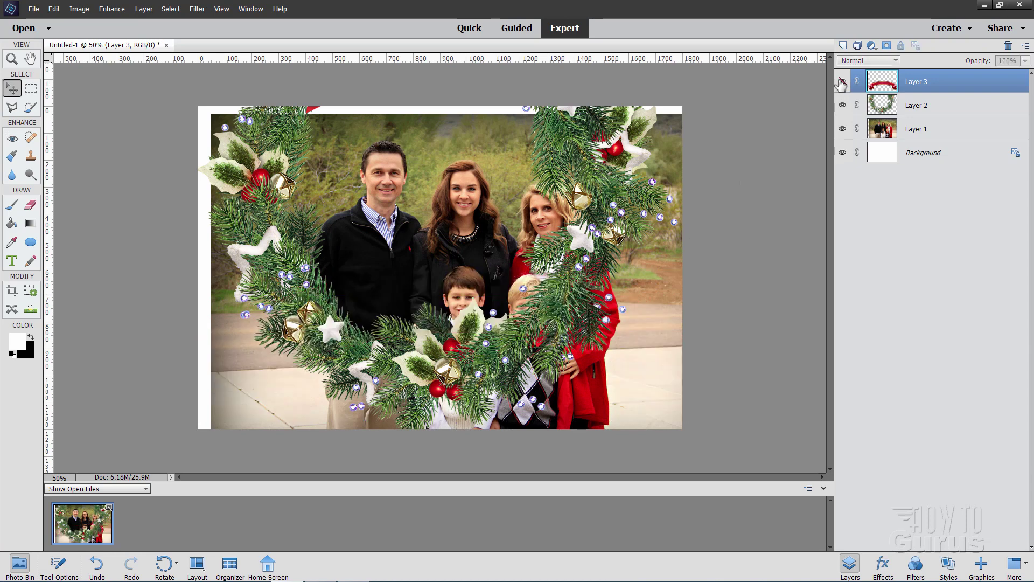
# Hide the family photo layer and roughly resize and position the wreath on Layer 2.
pyautogui.click(842, 129)
pyautogui.hotkey('alt', '[')
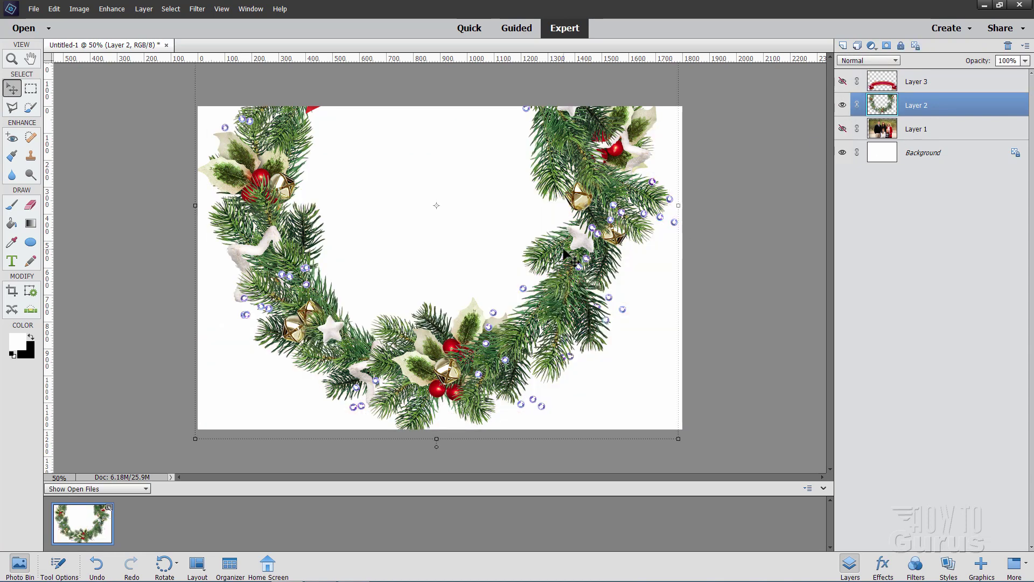
pyautogui.moveTo(578, 284); pyautogui.dragTo(615, 271)
pyautogui.moveTo(683, 434); pyautogui.dragTo(626, 382)
pyautogui.moveTo(536, 303)
pyautogui.mouseDown()
pyautogui.moveTo(560, 370)
pyautogui.moveTo(547, 381)
pyautogui.mouseUp()
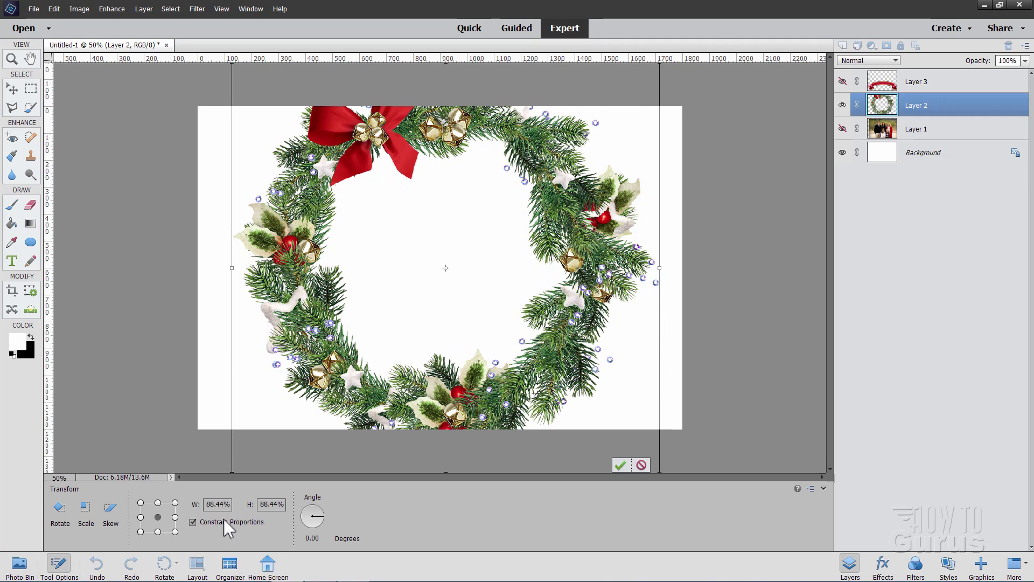
# Set the wreath's width to 88%, commit the transform, and nudge it slightly right.
pyautogui.click(208, 506)
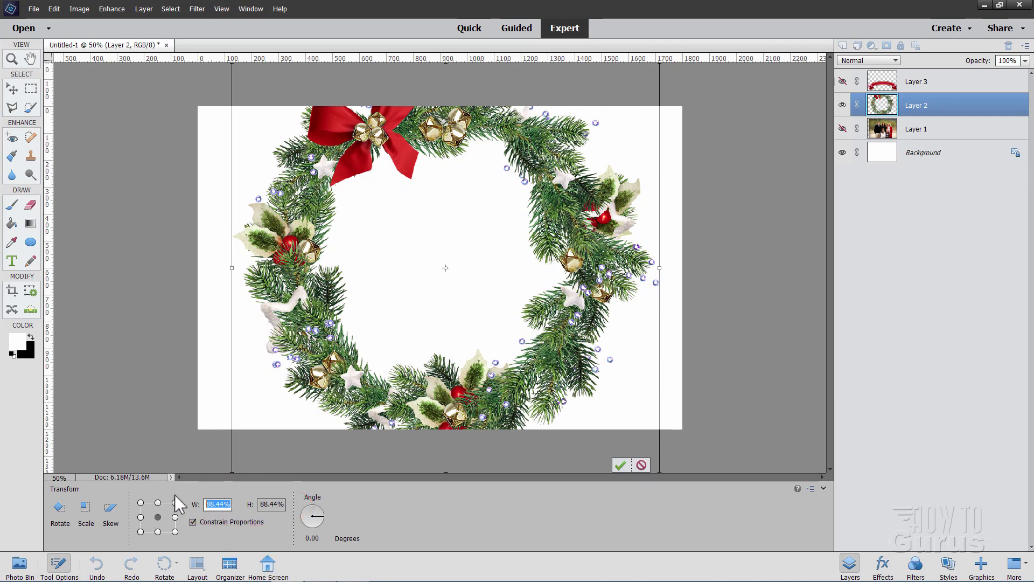
pyautogui.write('88')
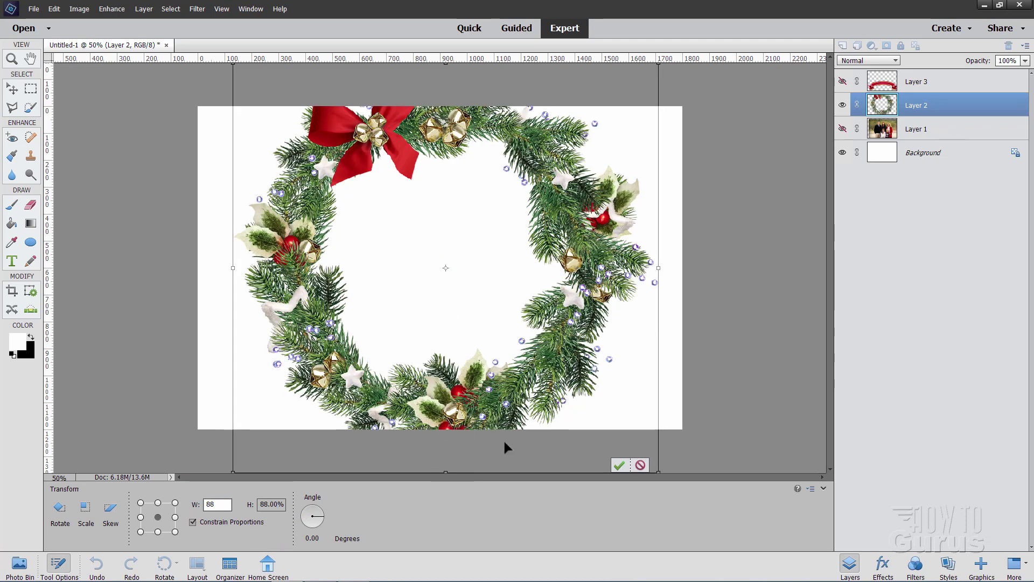
pyautogui.click(619, 465)
pyautogui.moveTo(521, 414); pyautogui.dragTo(521, 413)
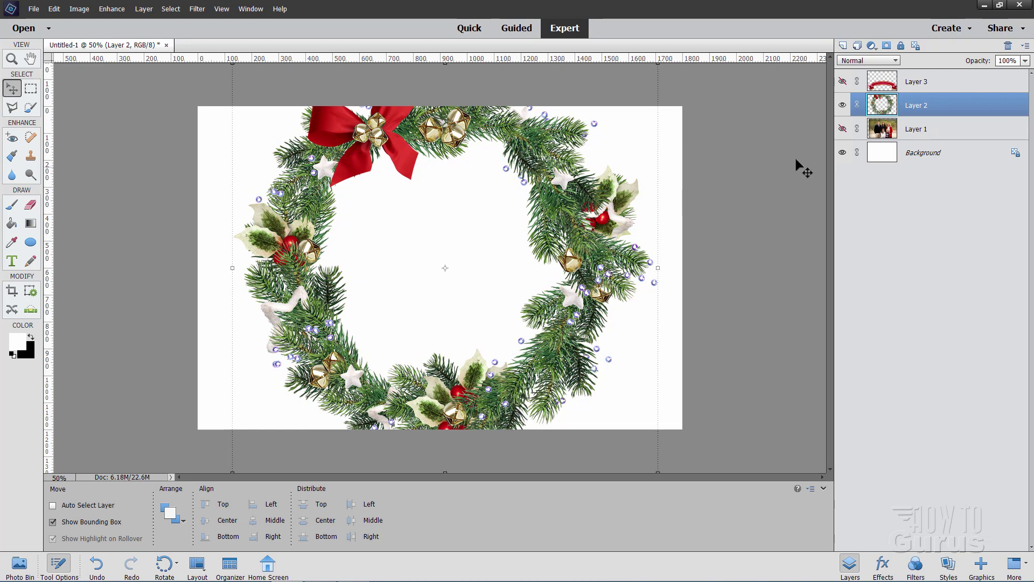
# Briefly show then re-hide the family photo, and hide the wreath layer.
pyautogui.click(842, 129)
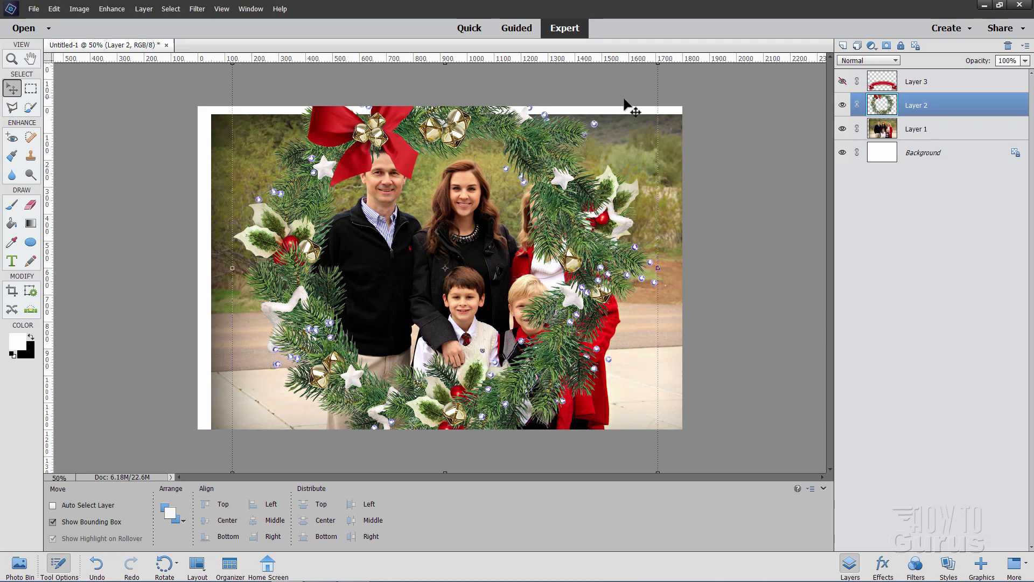
pyautogui.click(841, 129)
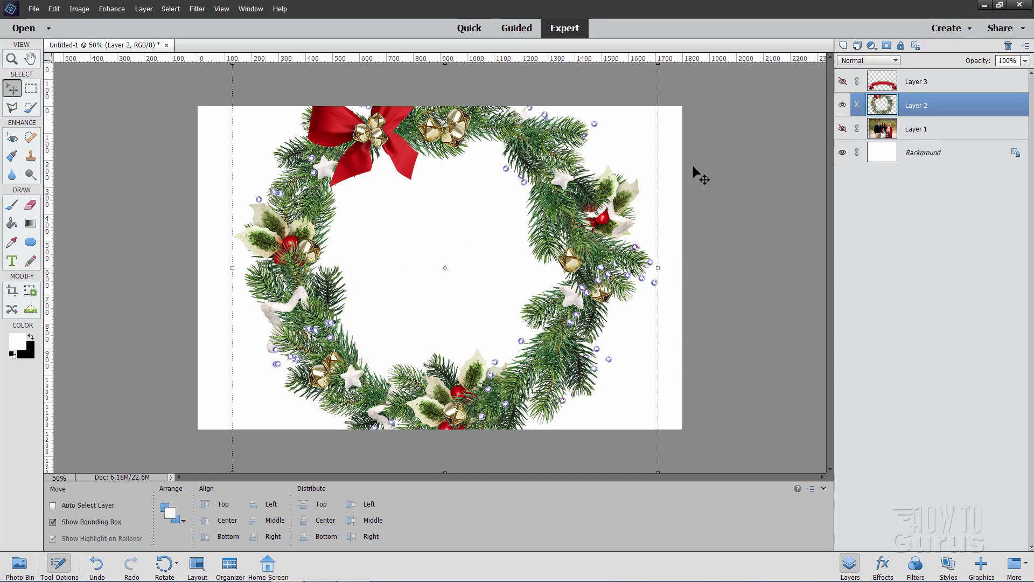
pyautogui.click(843, 105)
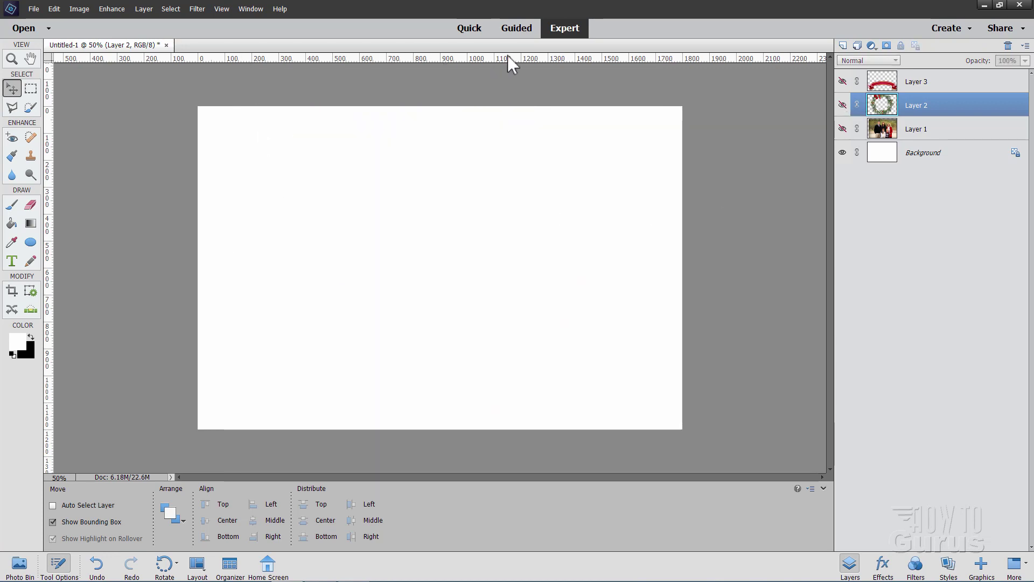
# Drag horizontal and vertical guides from the rulers to cross at the canvas centre.
pyautogui.click(222, 9)
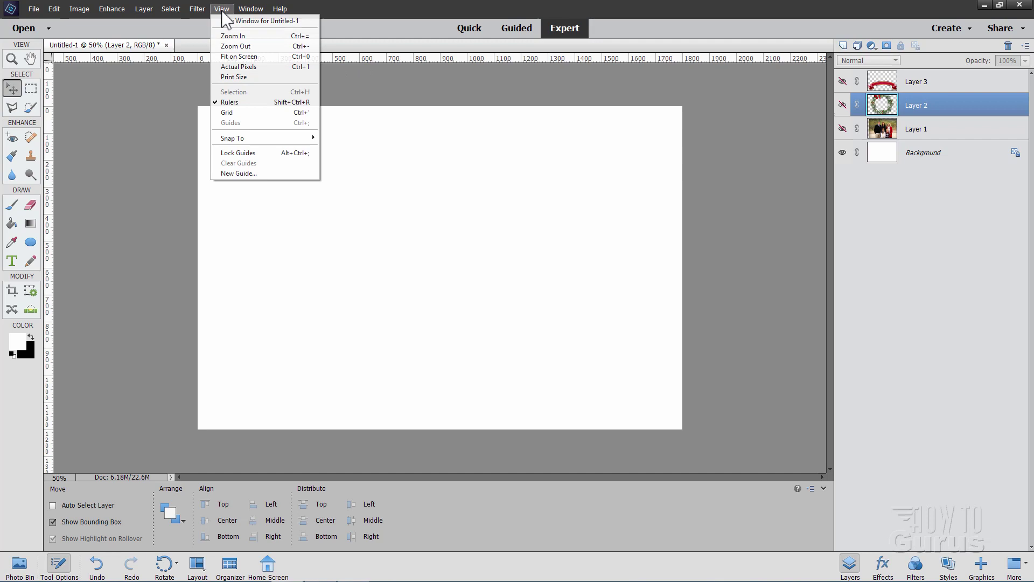
pyautogui.click(341, 87)
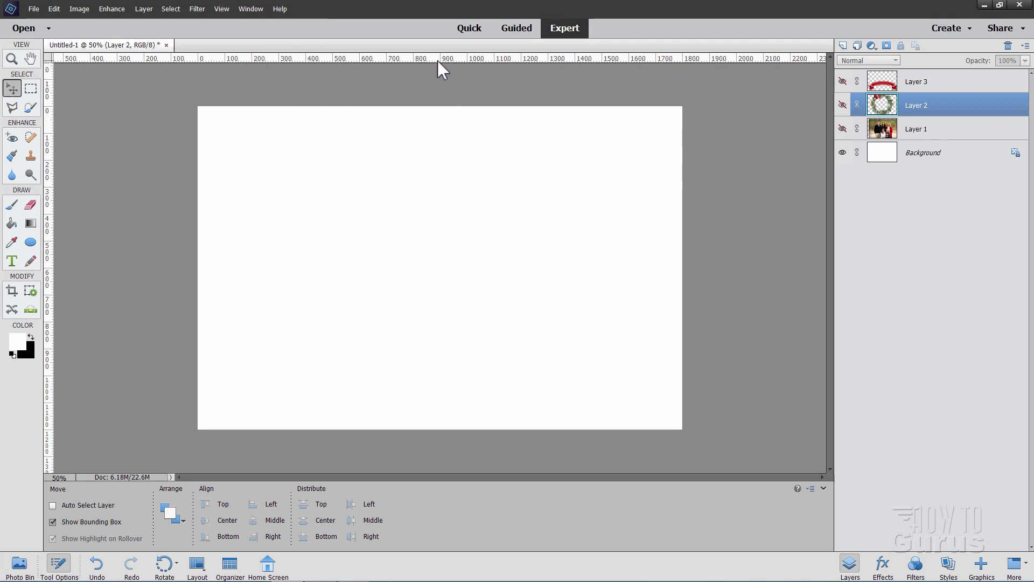
pyautogui.moveTo(438, 61); pyautogui.dragTo(452, 268)
pyautogui.moveTo(53, 350); pyautogui.dragTo(440, 327)
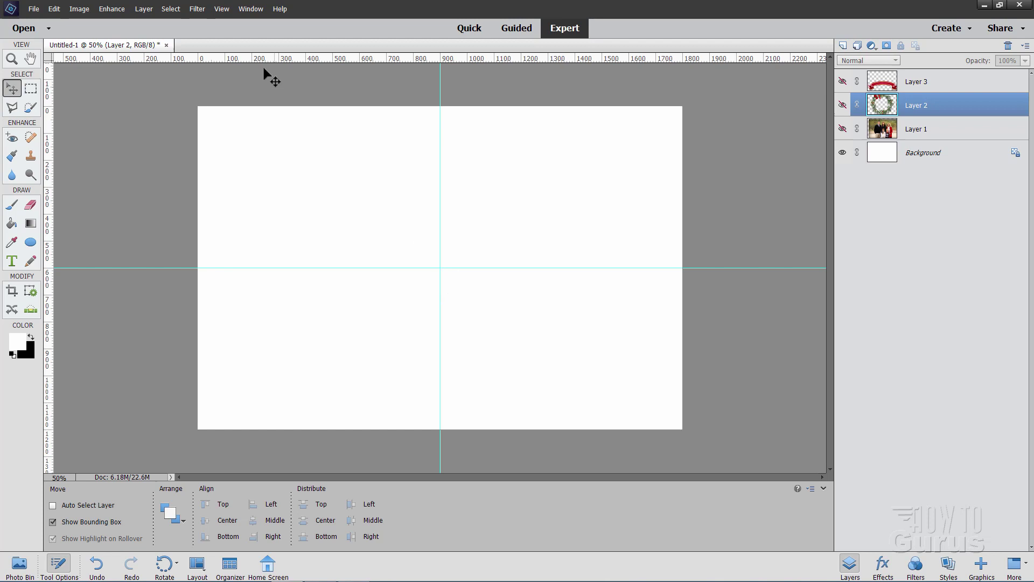
pyautogui.click(223, 10)
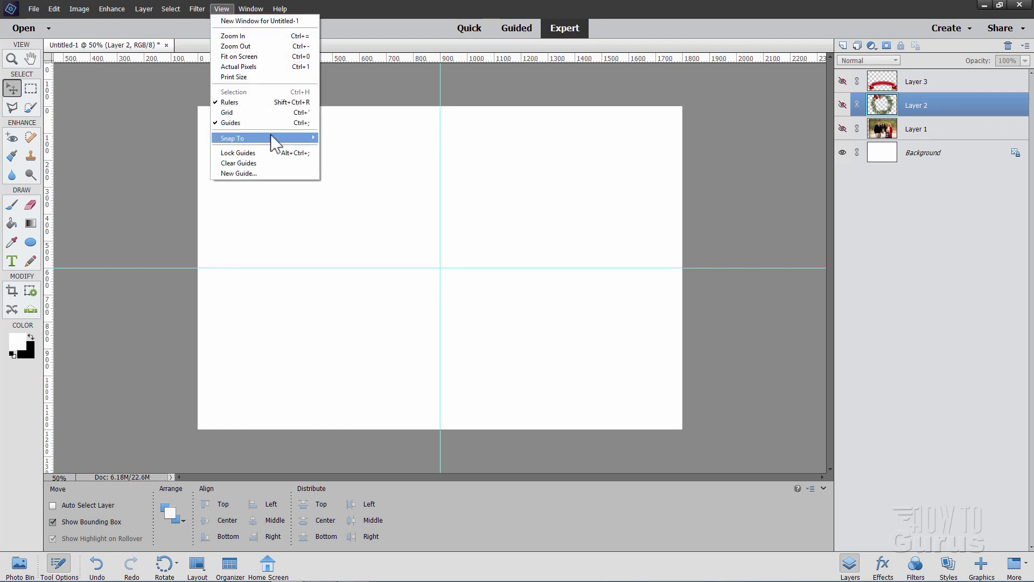
pyautogui.moveTo(271, 135)
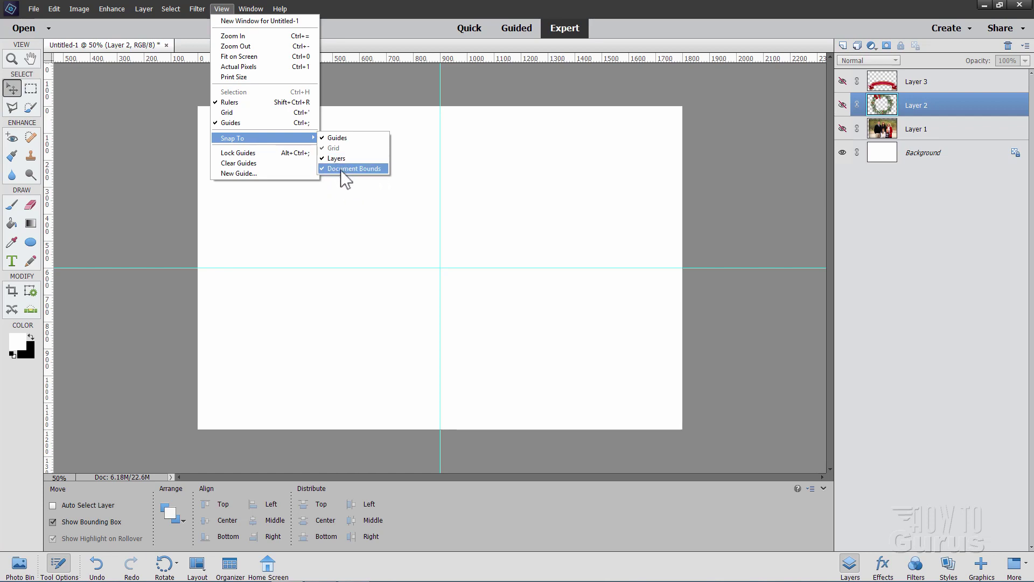
# Show the wreath again, nudge it left onto the guides' crossing, and make black the foreground.
pyautogui.click(479, 89)
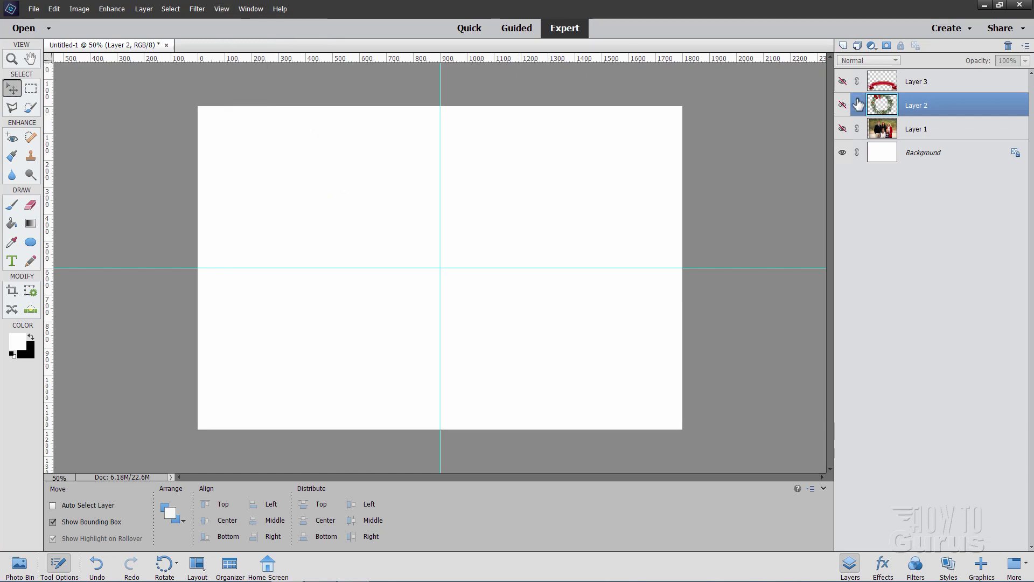
pyautogui.click(842, 105)
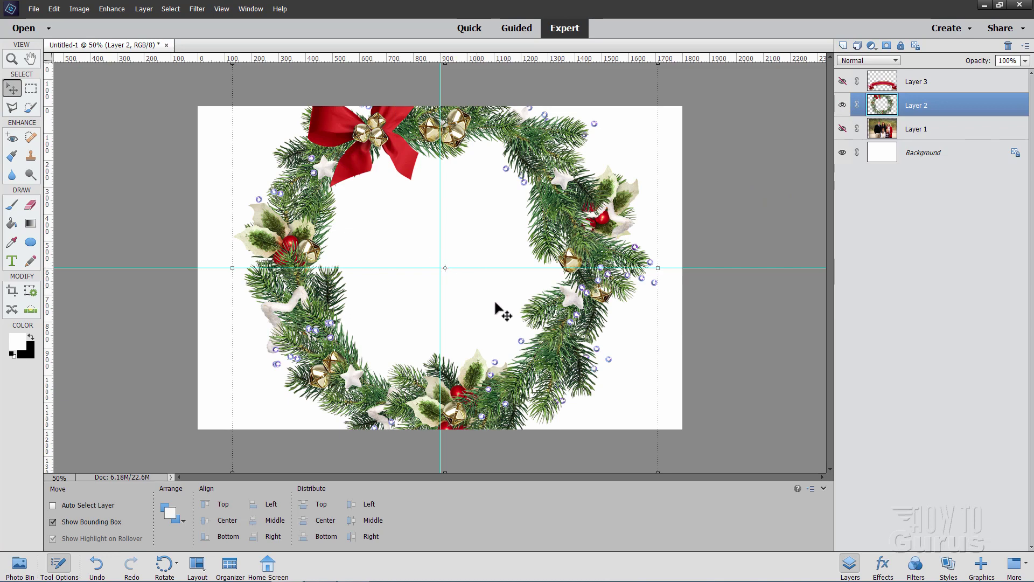
pyautogui.hotkey('shift', 'Left')
pyautogui.hotkey('shift', 'Left')
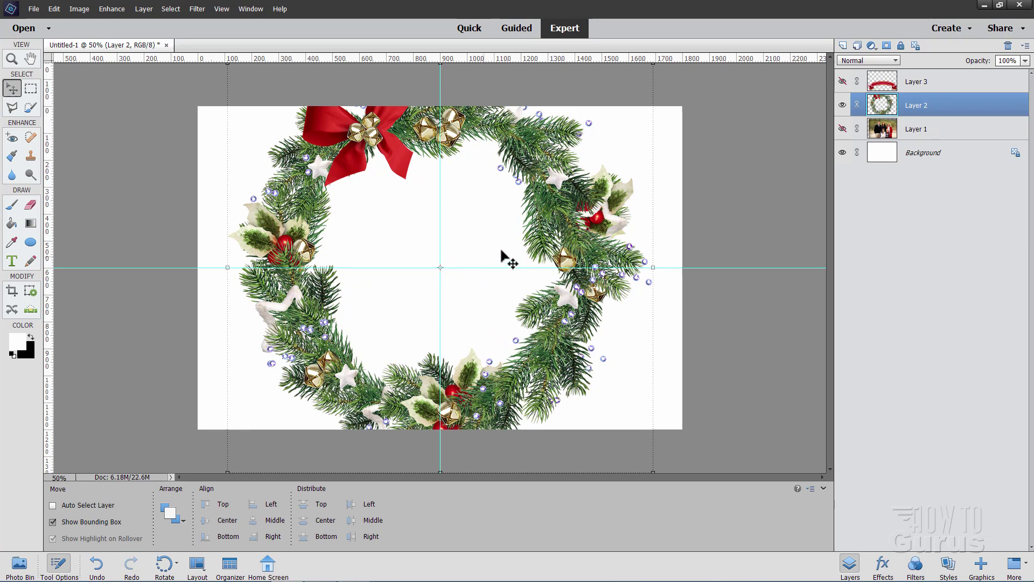
pyautogui.click(31, 337)
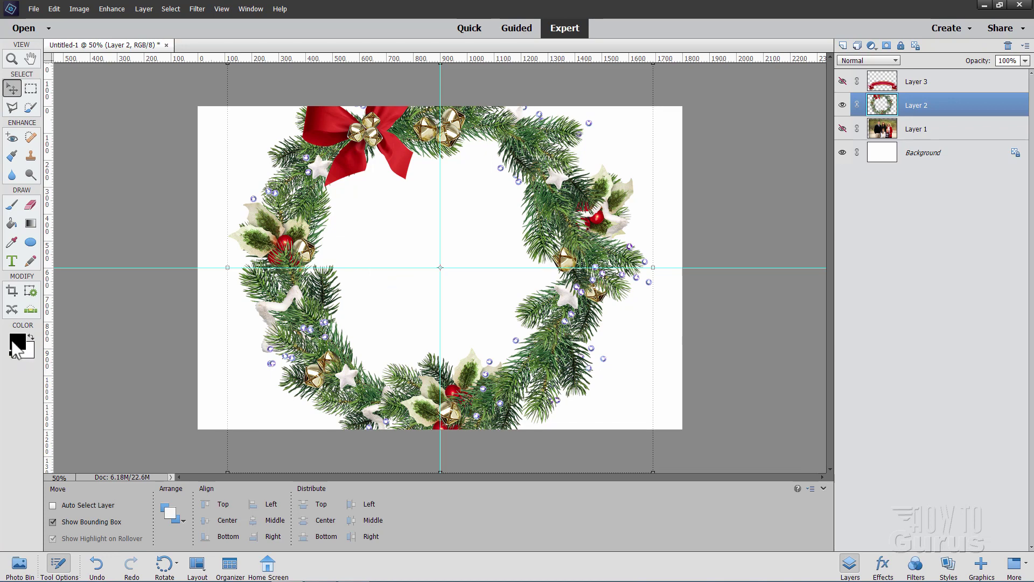
# Draw a black circle with the Ellipse tool from the guide intersection, covering the wreath opening.
pyautogui.click(31, 243)
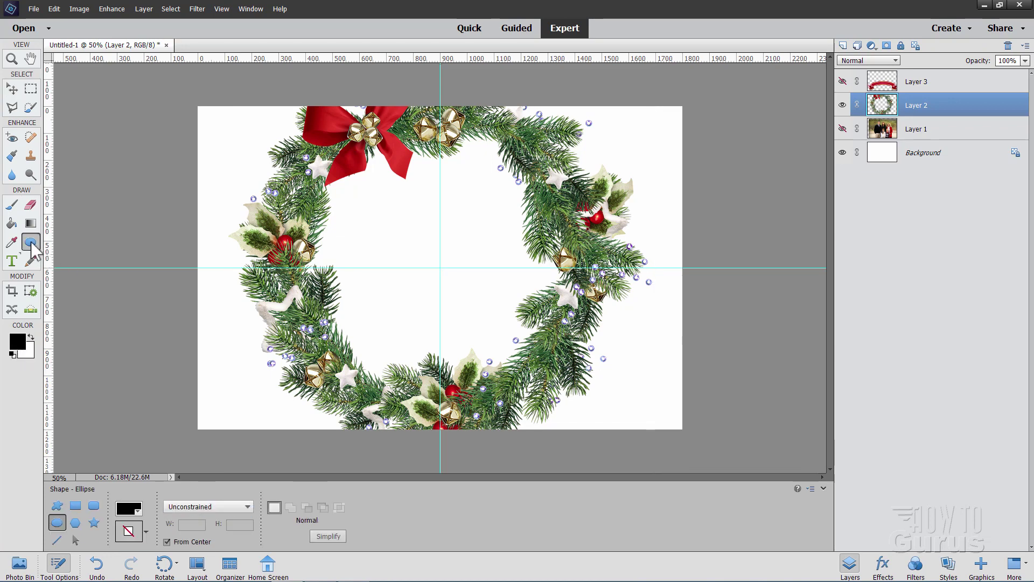
pyautogui.click(75, 505)
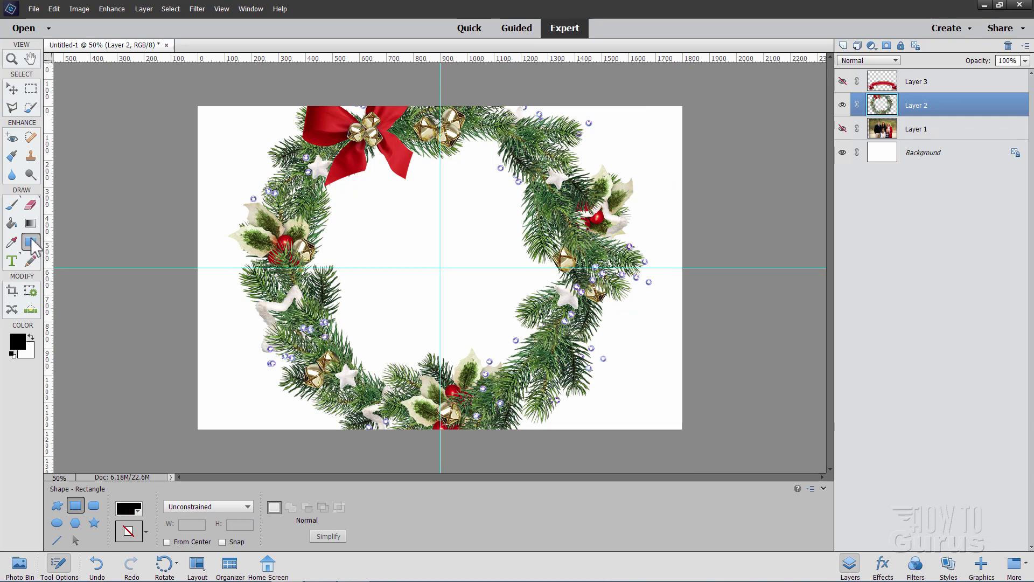
pyautogui.click(58, 522)
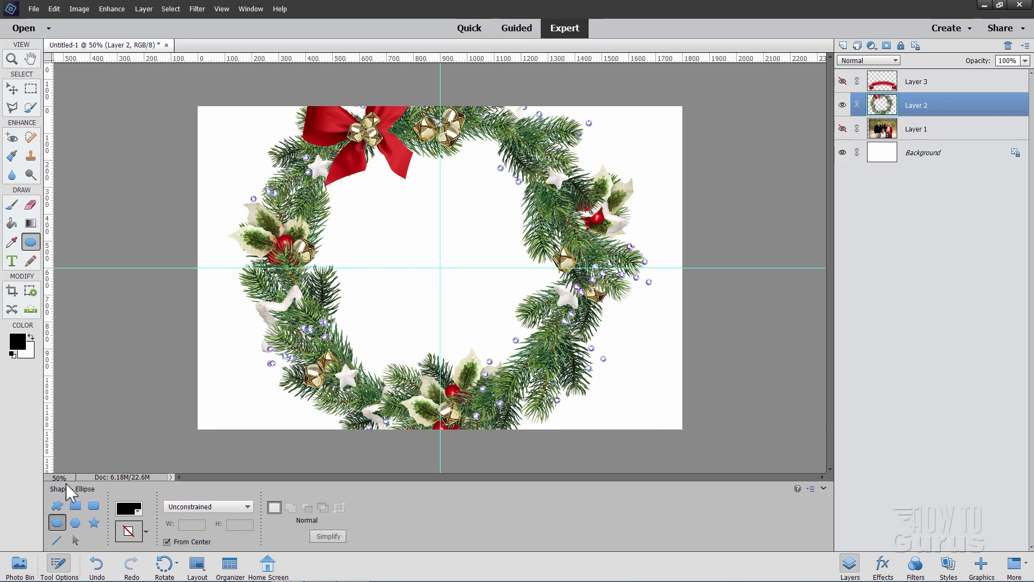
pyautogui.click(218, 506)
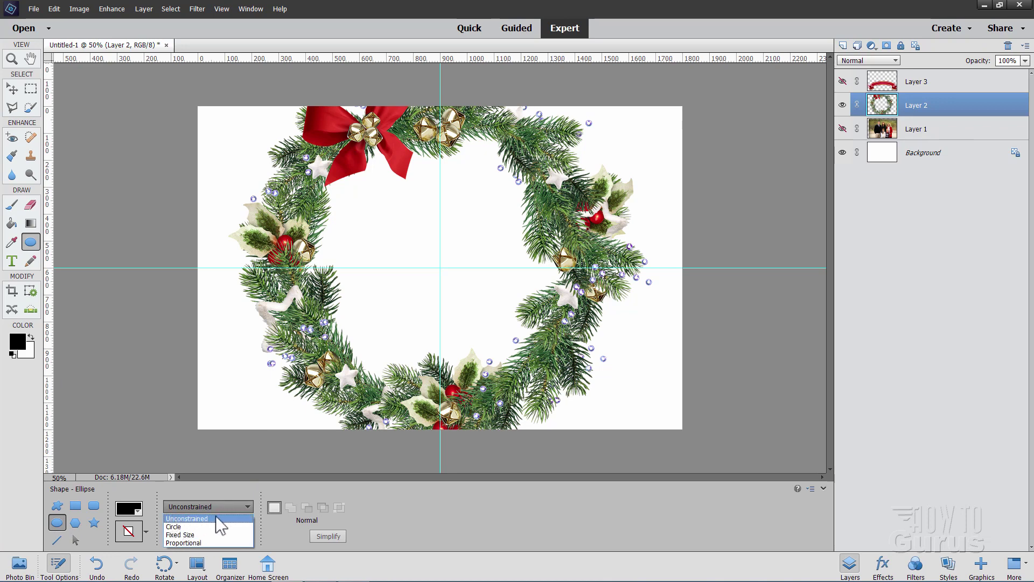
pyautogui.click(271, 525)
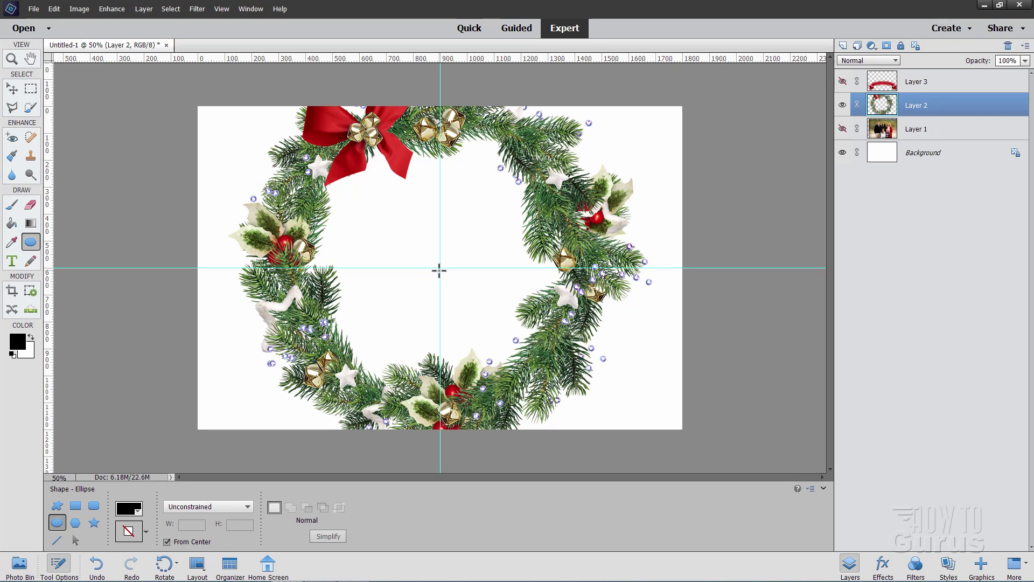
pyautogui.moveTo(440, 268); pyautogui.dragTo(591, 418)
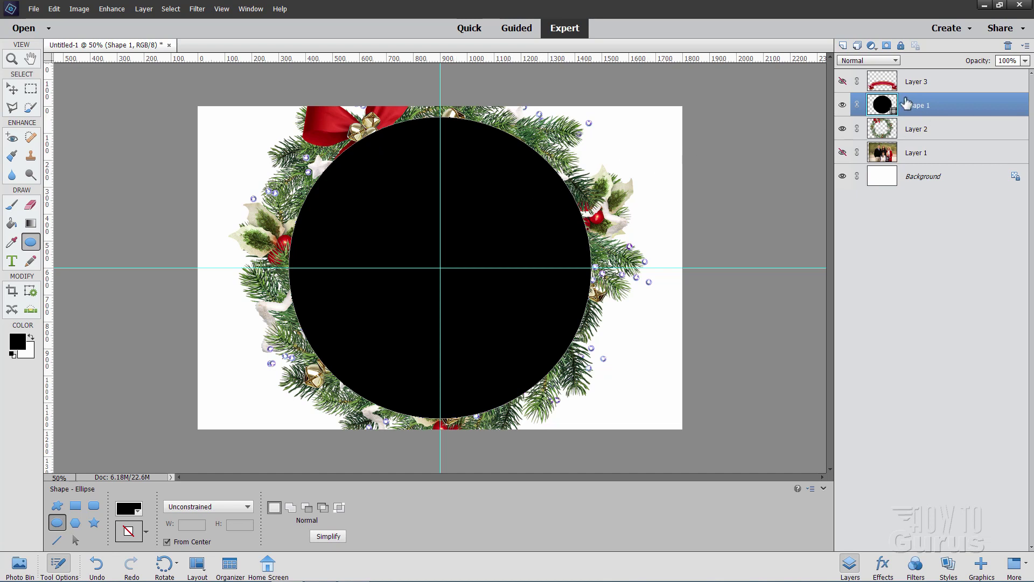
# Load Shape 1 as a selection, hide it, and add a circular layer mask to the family photo.
pyautogui.press('ctrl')
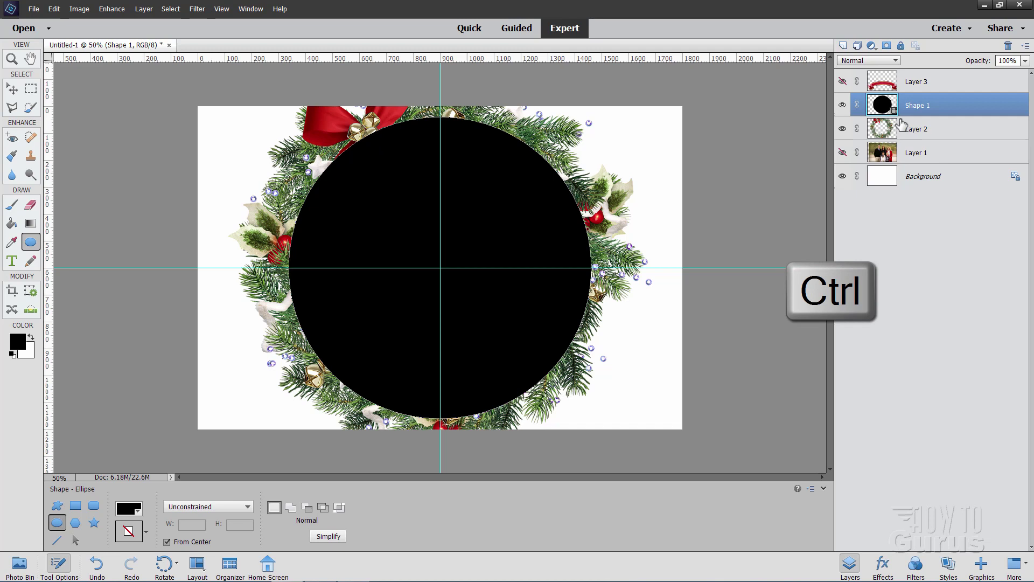
pyautogui.keyDown('ctrl'); pyautogui.click(881, 105); pyautogui.keyUp('ctrl')
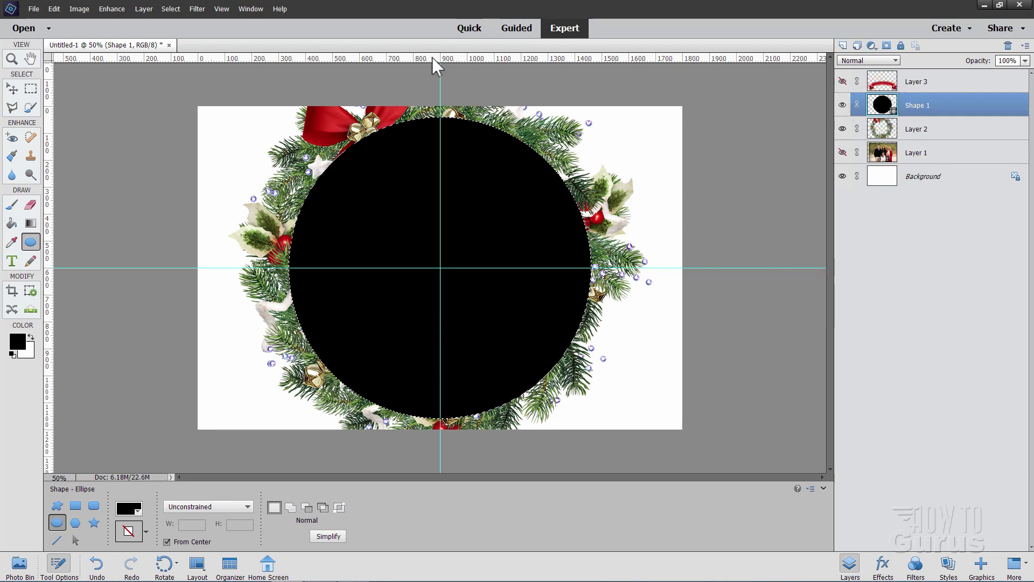
pyautogui.click(843, 106)
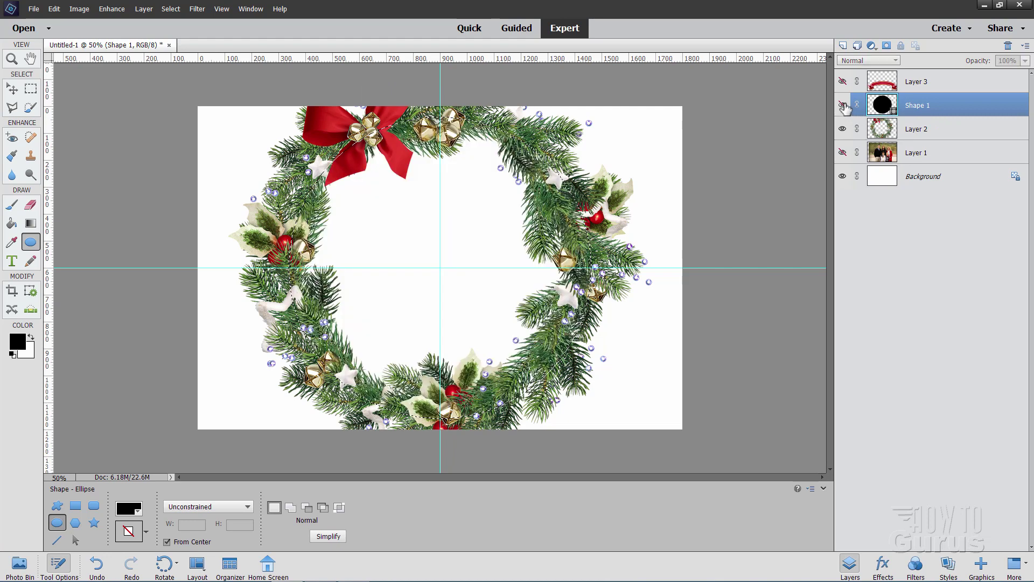
pyautogui.click(842, 154)
pyautogui.click(931, 157)
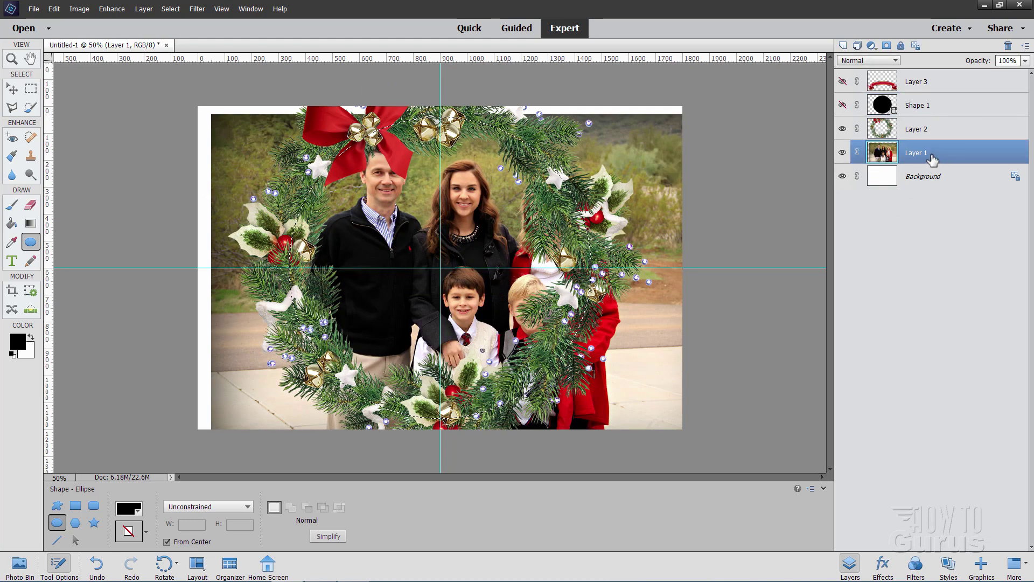
pyautogui.click(886, 47)
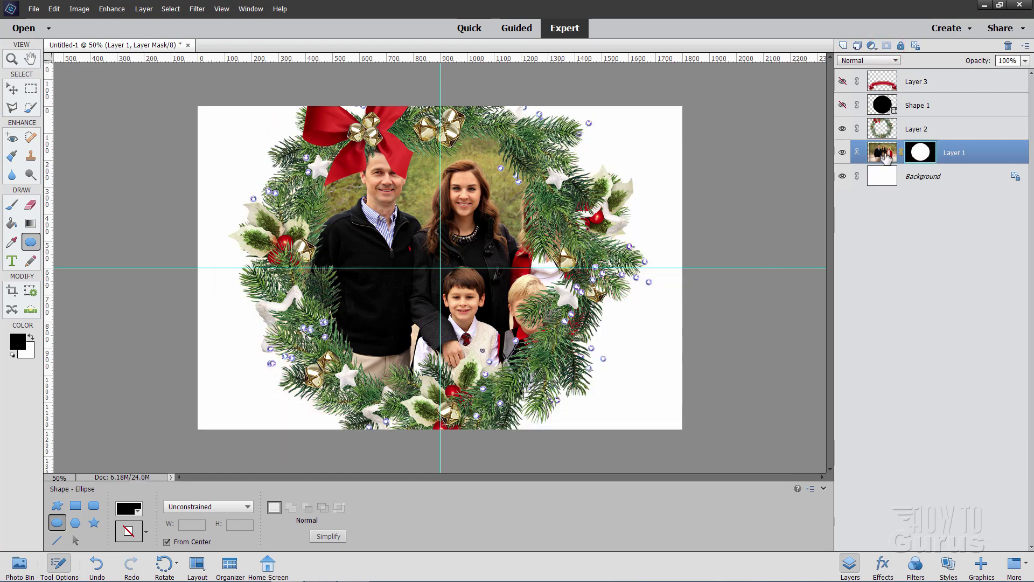
pyautogui.click(12, 89)
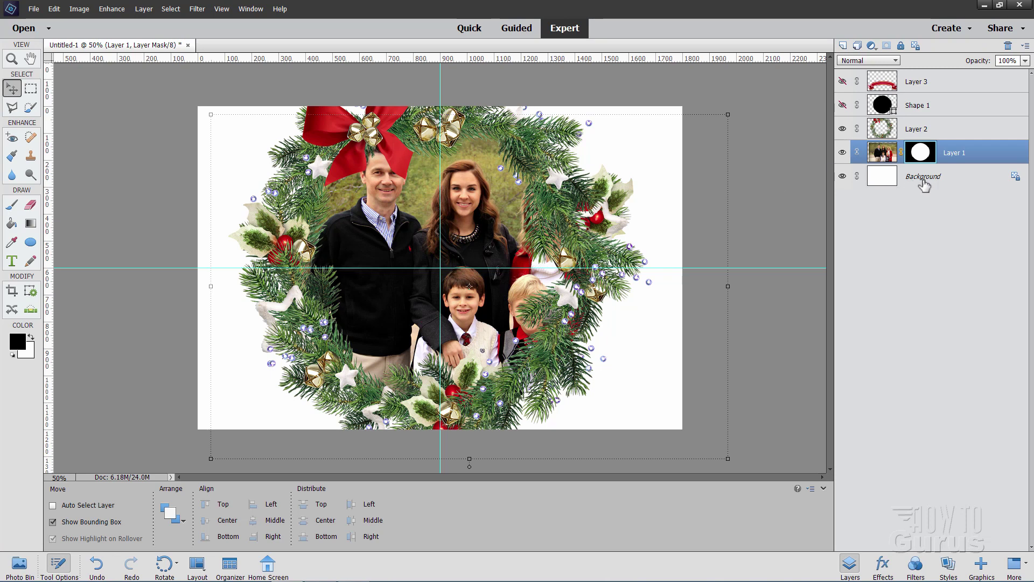
# Unlink the photo from its mask, scale it to 83.14%, shift it 16 px left, and commit.
pyautogui.click(900, 156)
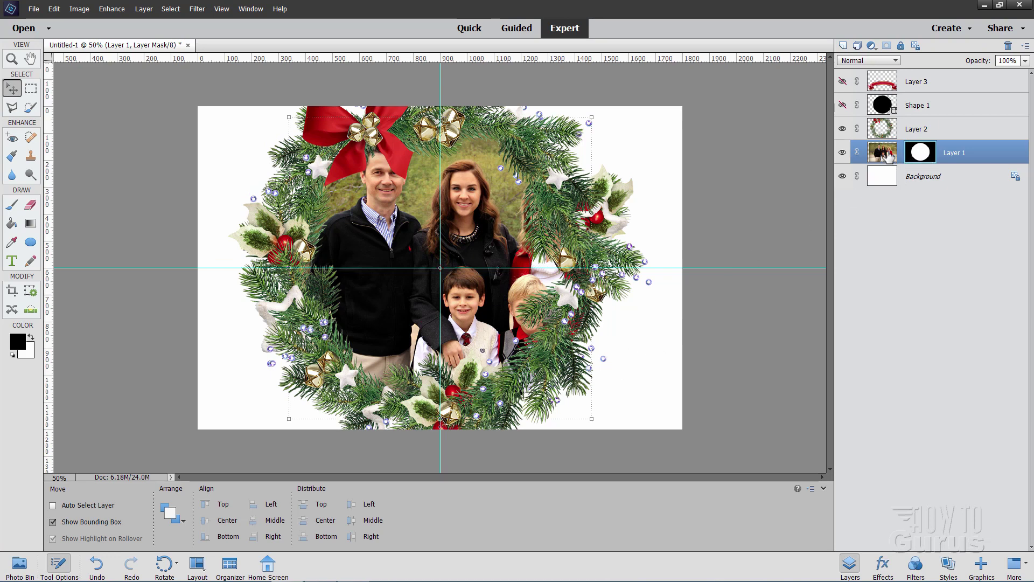
pyautogui.click(886, 153)
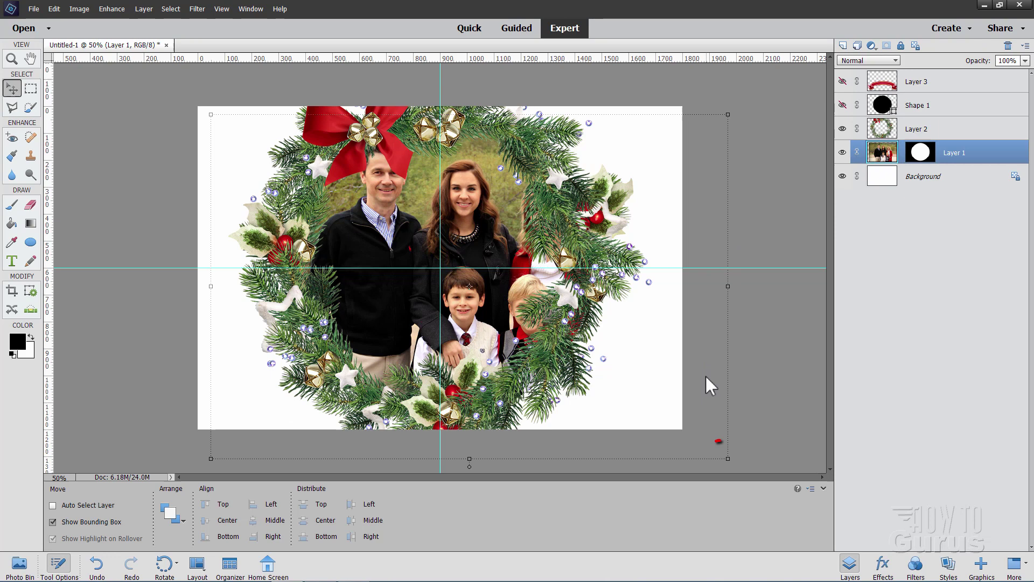
pyautogui.click(727, 457)
pyautogui.moveTo(725, 458); pyautogui.dragTo(619, 397)
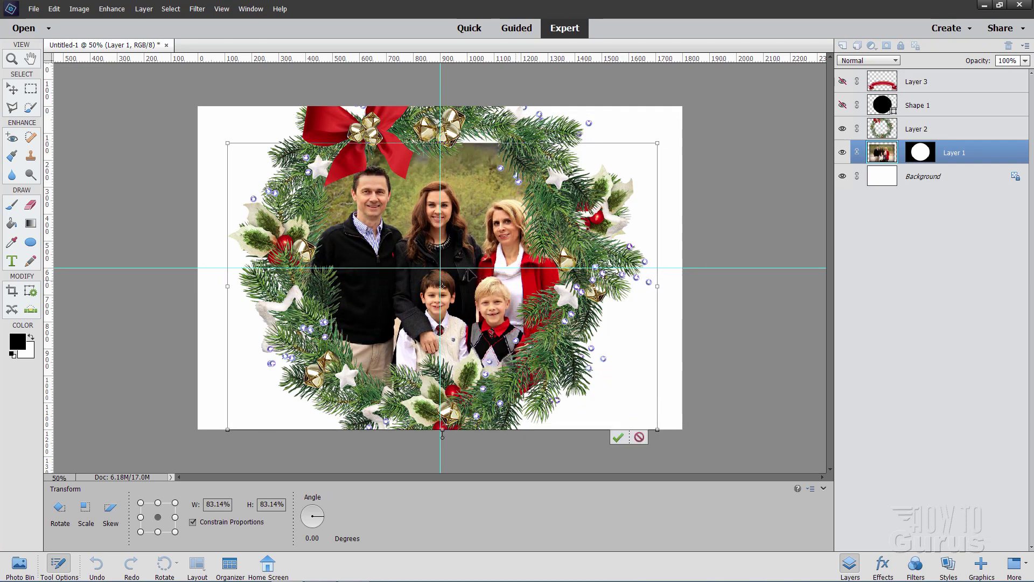
pyautogui.moveTo(513, 276); pyautogui.dragTo(509, 276)
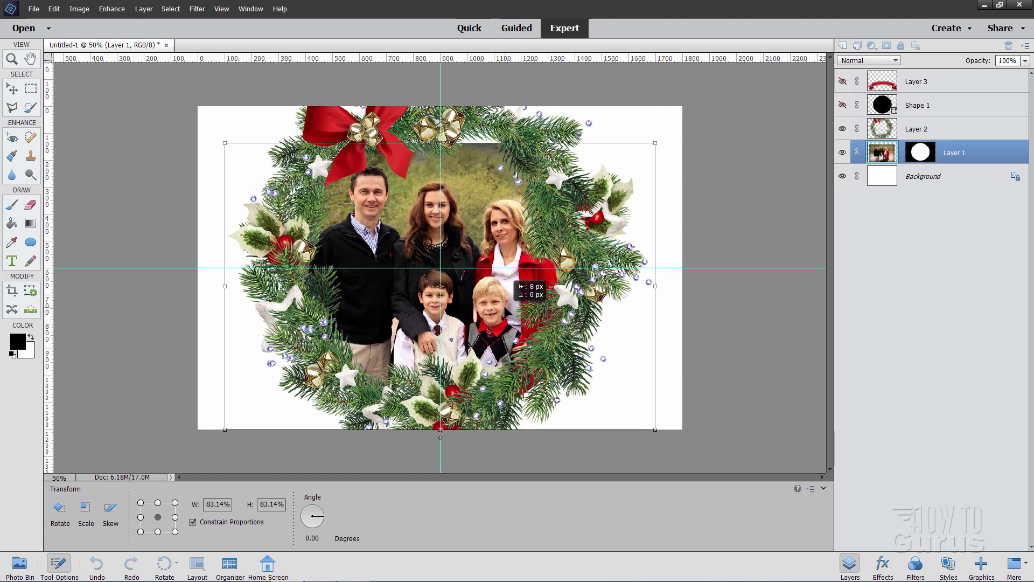
pyautogui.moveTo(440, 286); pyautogui.dragTo(437, 286)
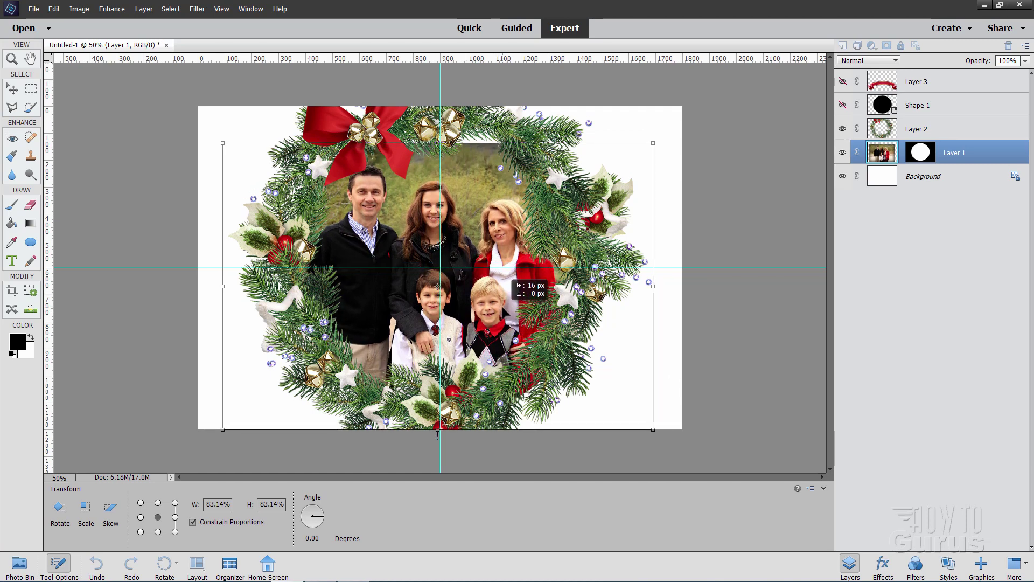
pyautogui.moveTo(512, 280); pyautogui.dragTo(512, 281)
pyautogui.click(614, 437)
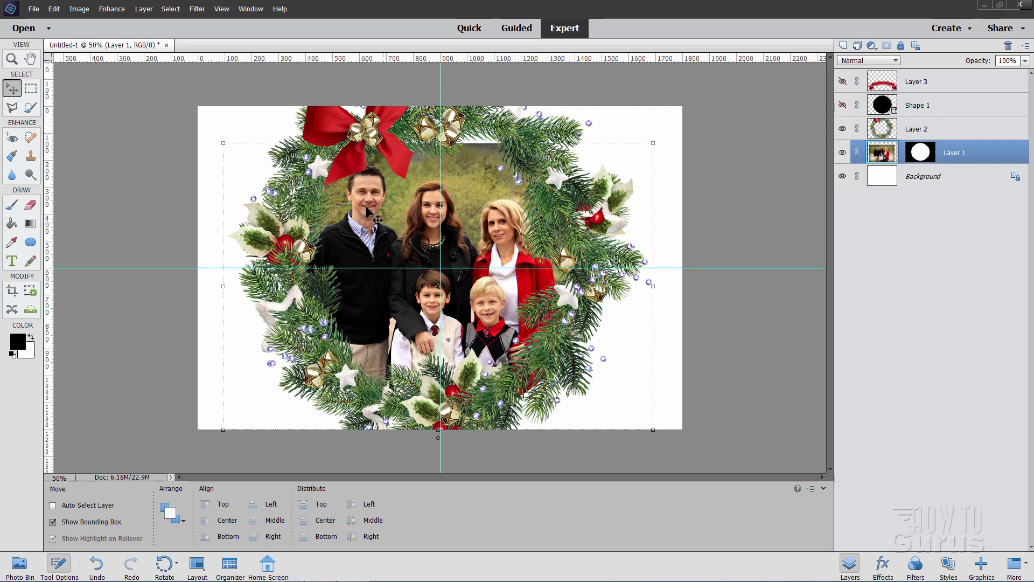
# Hide the guides and zoom to 200% on the white gap under the wreath's top.
pyautogui.click(222, 8)
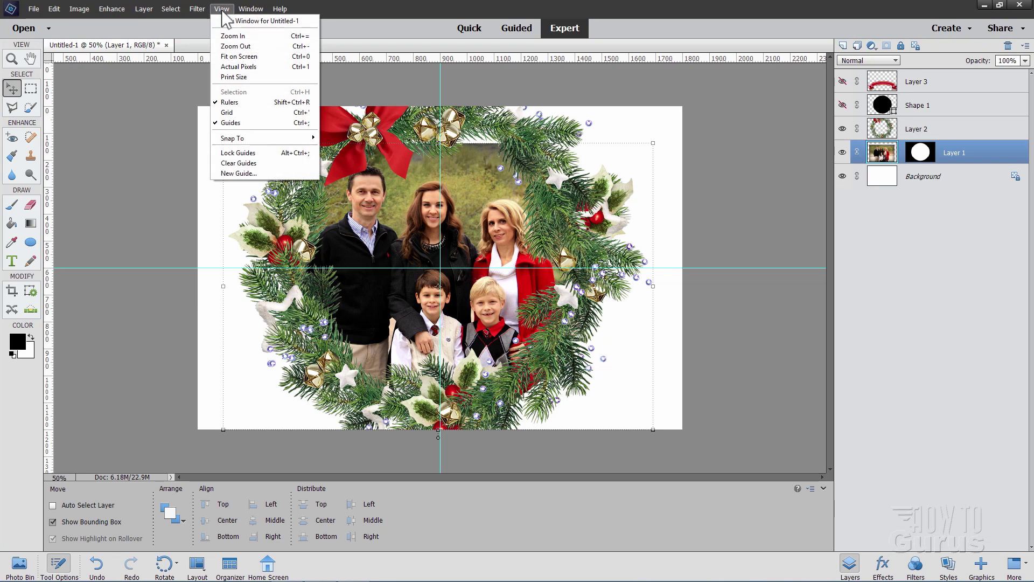
pyautogui.click(240, 124)
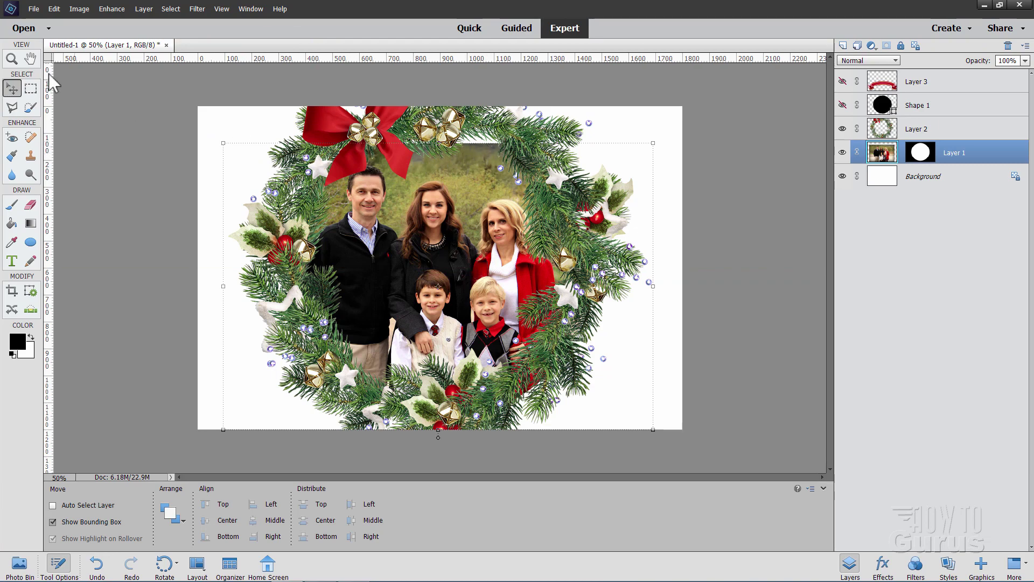
pyautogui.click(12, 59)
pyautogui.click(451, 144)
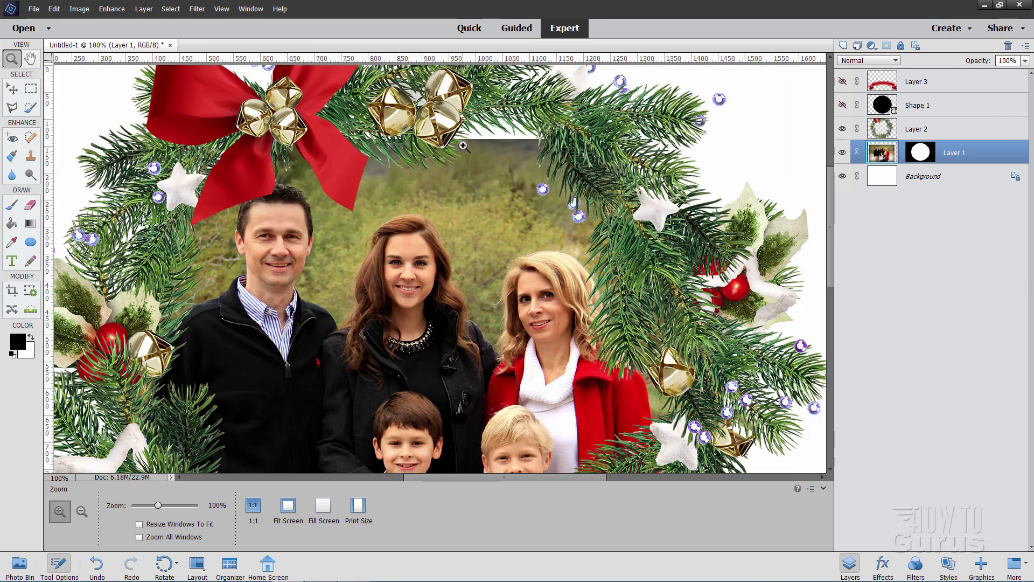
pyautogui.click(464, 145)
pyautogui.scroll(3, 473, 203)
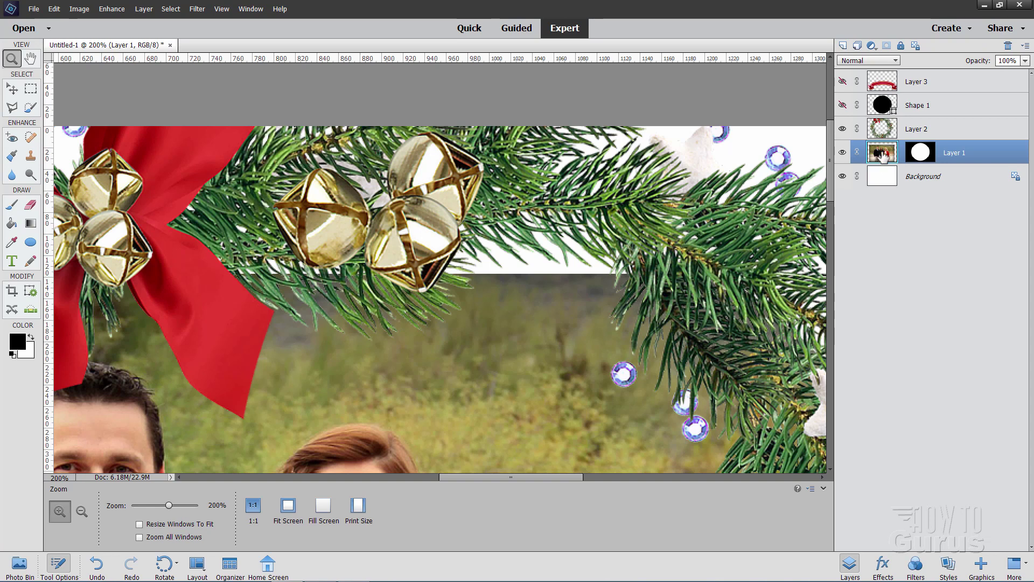
pyautogui.scroll(-2, 720, 235)
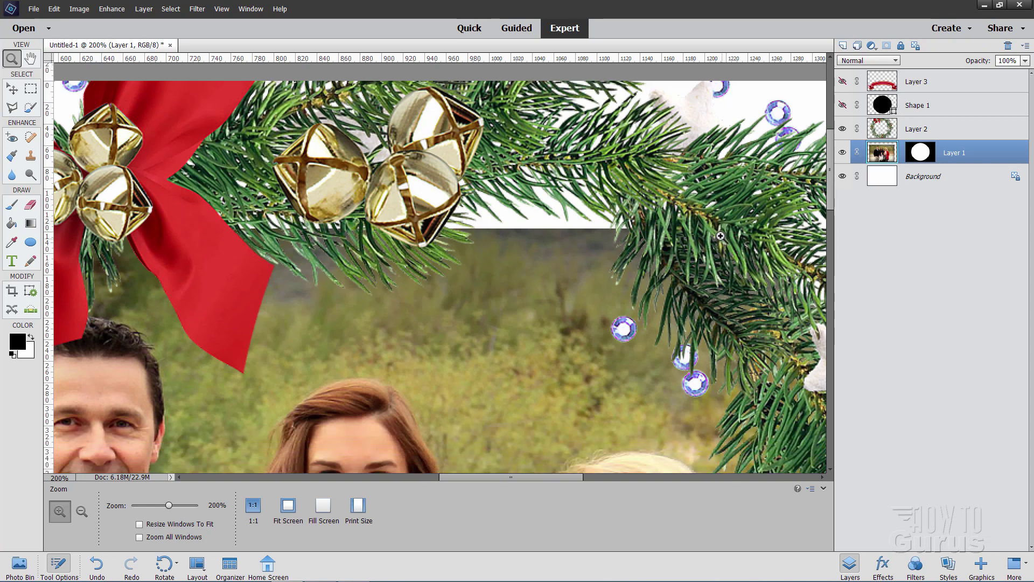
# Clone Stamp foliage from the background over the white strip beneath the wreath top.
pyautogui.press('s')
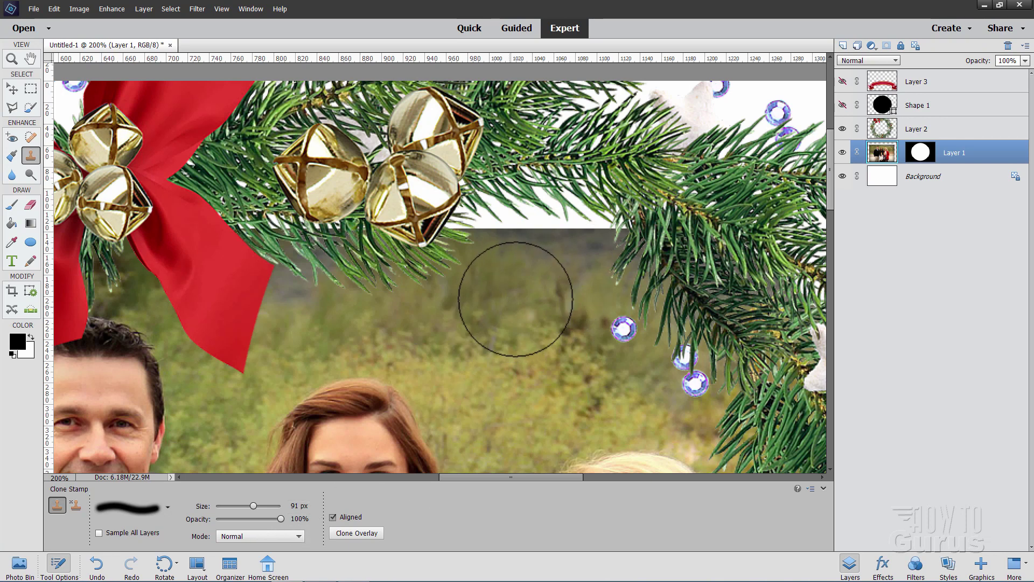
pyautogui.press('alt')
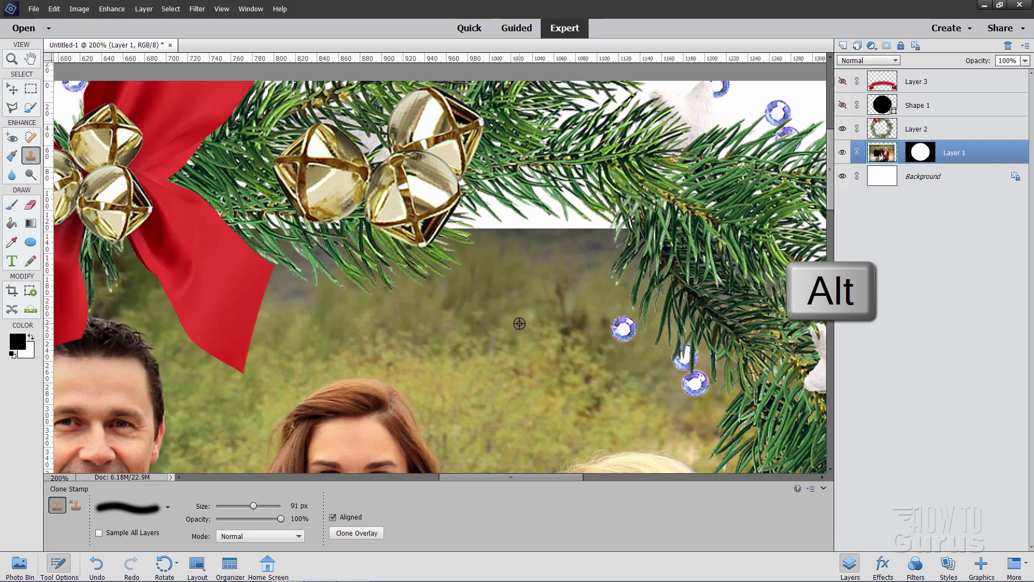
pyautogui.keyDown('alt'); pyautogui.click(519, 324); pyautogui.keyUp('alt')
pyautogui.moveTo(496, 229)
pyautogui.mouseDown()
pyautogui.moveTo(559, 230)
pyautogui.moveTo(533, 187)
pyautogui.moveTo(586, 231)
pyautogui.moveTo(633, 231)
pyautogui.moveTo(588, 184)
pyautogui.moveTo(465, 181)
pyautogui.moveTo(379, 163)
pyautogui.moveTo(252, 218)
pyautogui.moveTo(564, 228)
pyautogui.moveTo(546, 224)
pyautogui.moveTo(469, 255)
pyautogui.moveTo(530, 241)
pyautogui.moveTo(544, 220)
pyautogui.moveTo(513, 204)
pyautogui.moveTo(244, 252)
pyautogui.moveTo(239, 270)
pyautogui.moveTo(287, 247)
pyautogui.moveTo(315, 265)
pyautogui.moveTo(272, 272)
pyautogui.mouseUp()
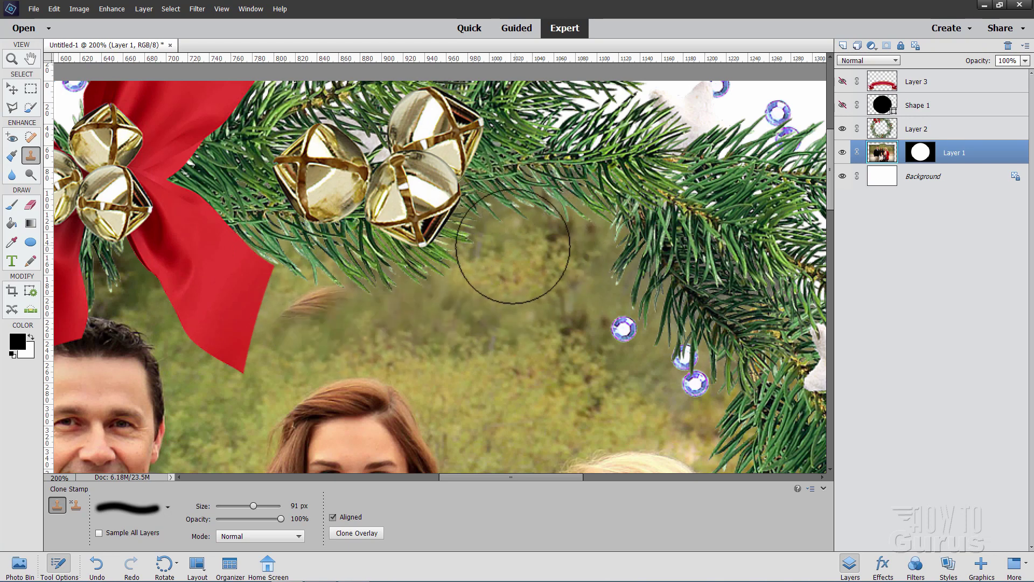
# Clone background over the stray hair, undo the smudge over the bells, and fit the card on screen.
pyautogui.keyDown('alt'); pyautogui.click(545, 302); pyautogui.keyUp('alt')
pyautogui.moveTo(364, 288)
pyautogui.mouseDown()
pyautogui.moveTo(370, 296)
pyautogui.moveTo(289, 300)
pyautogui.mouseUp()
pyautogui.moveTo(388, 226); pyautogui.dragTo(256, 227)
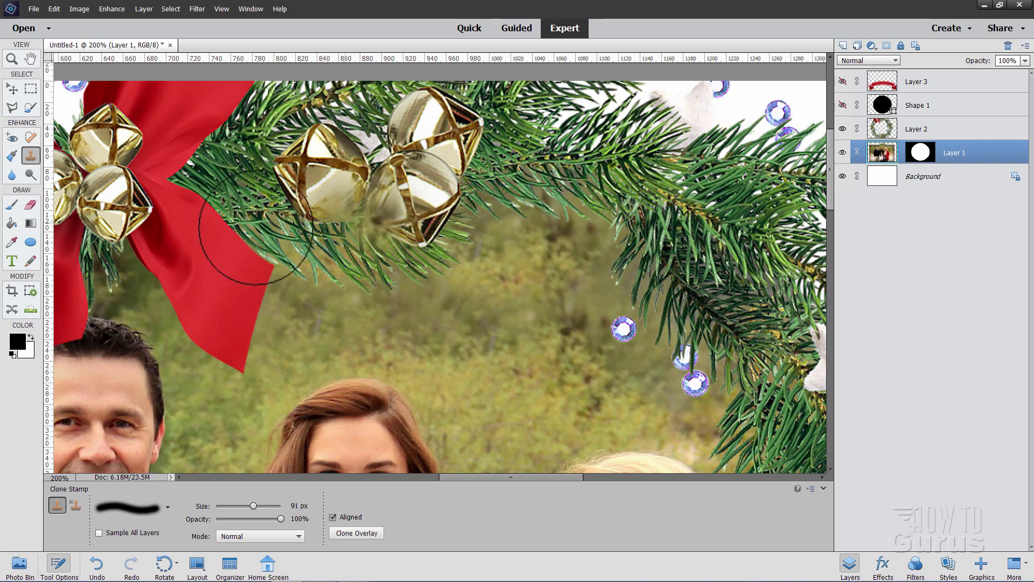
pyautogui.hotkey('ctrl', 'z')
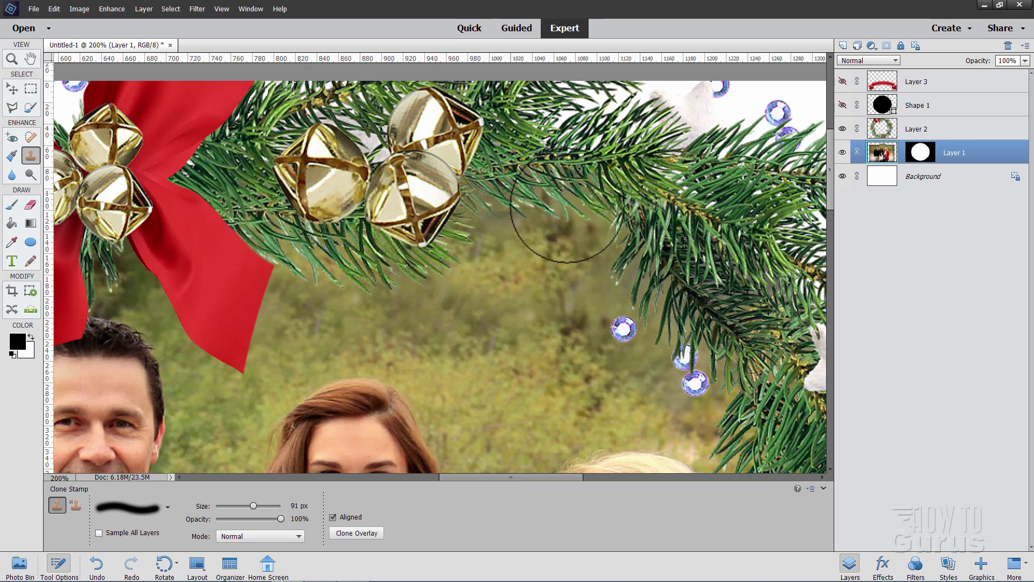
pyautogui.click(13, 59)
pyautogui.click(288, 505)
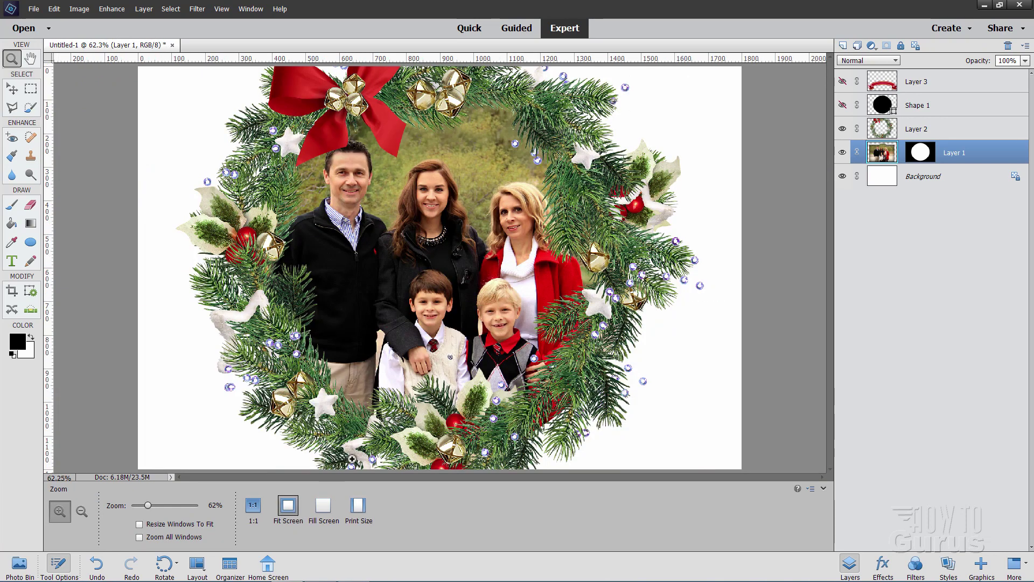
pyautogui.click(12, 88)
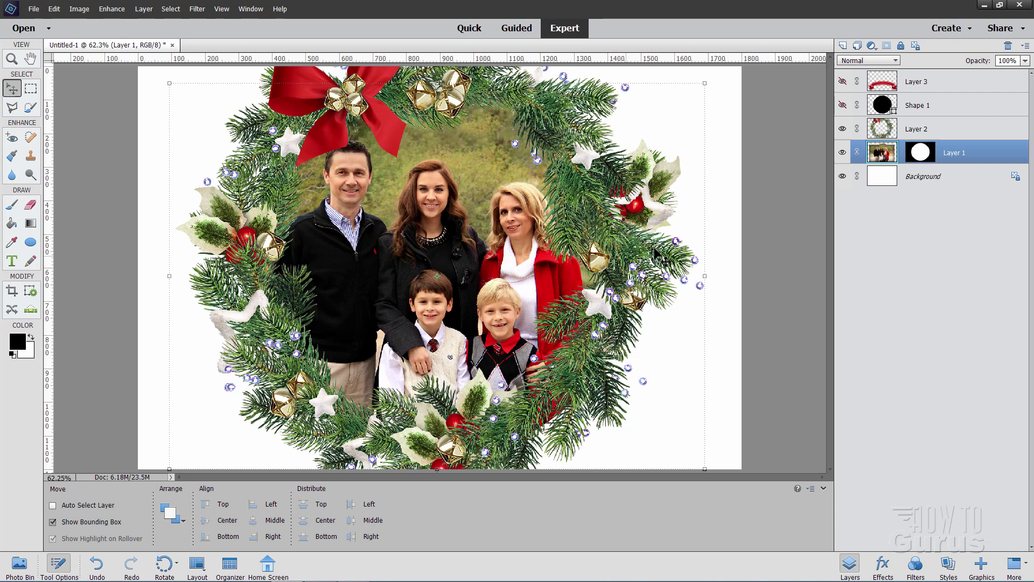
# Apply the dark red wood-grain texture from Graphics > Backgrounds behind the wreath.
pyautogui.click(981, 563)
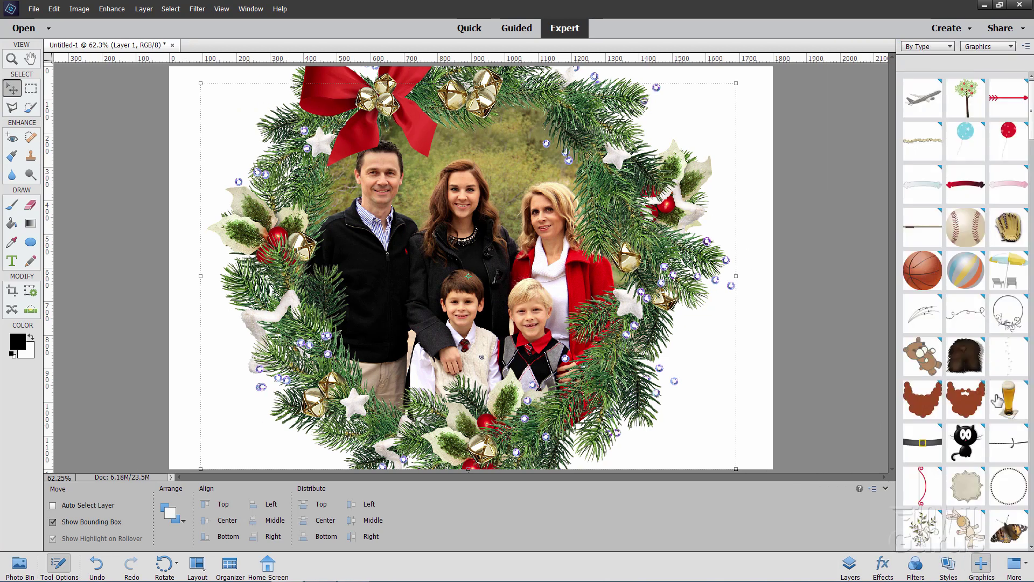
pyautogui.click(987, 46)
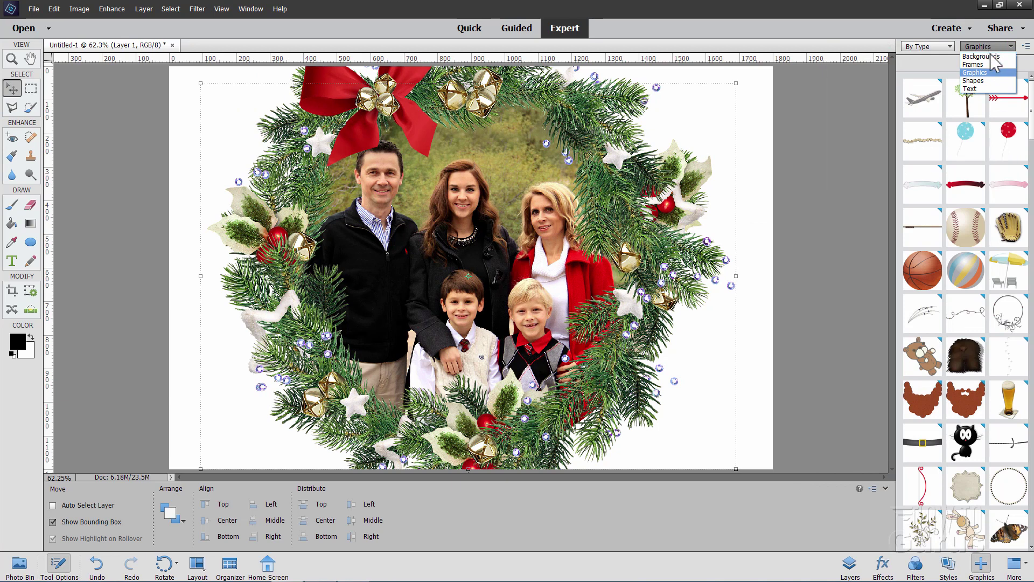
pyautogui.click(991, 56)
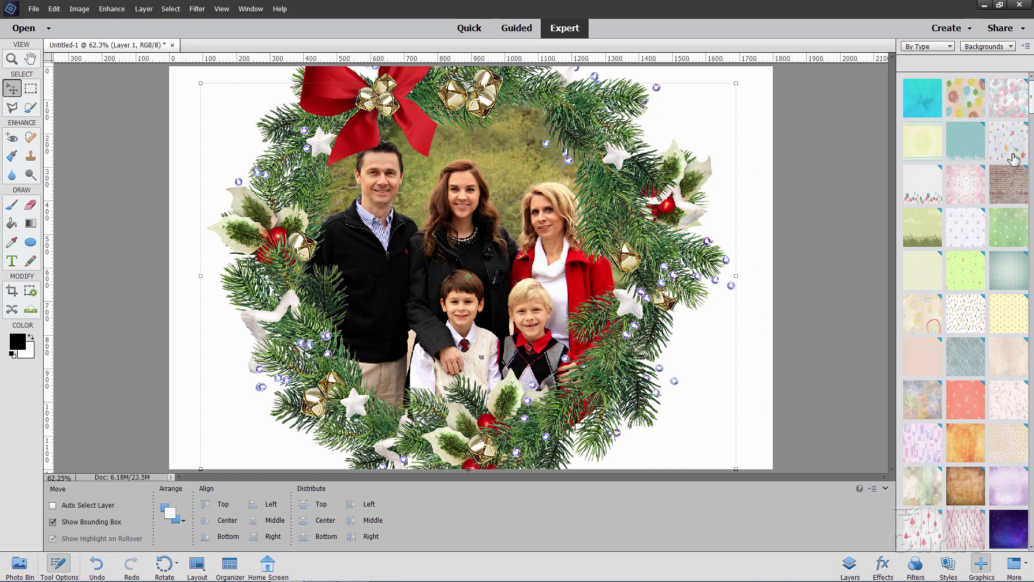
pyautogui.moveTo(1032, 106); pyautogui.dragTo(1031, 542)
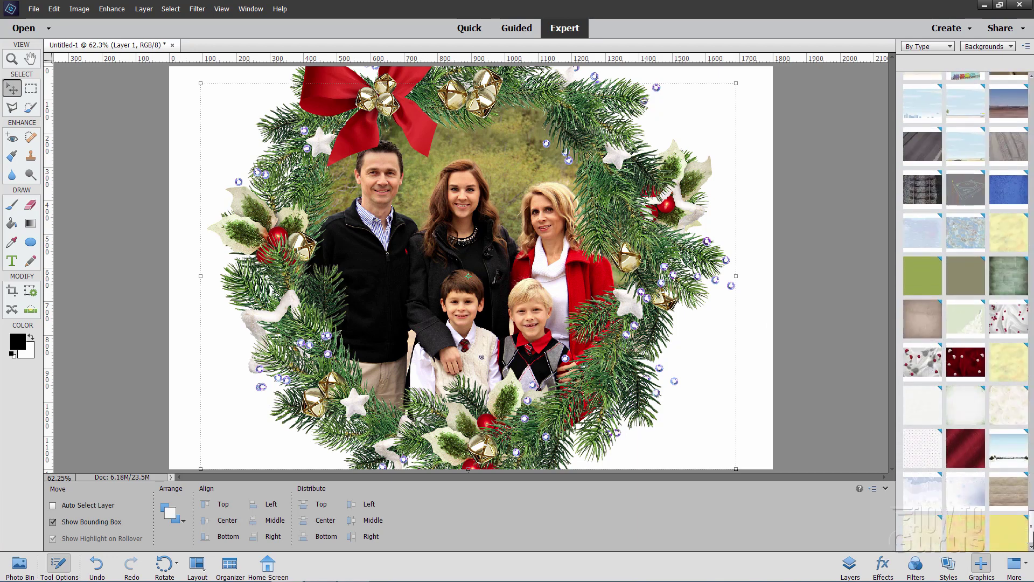
pyautogui.click(959, 459)
pyautogui.doubleClick(959, 459)
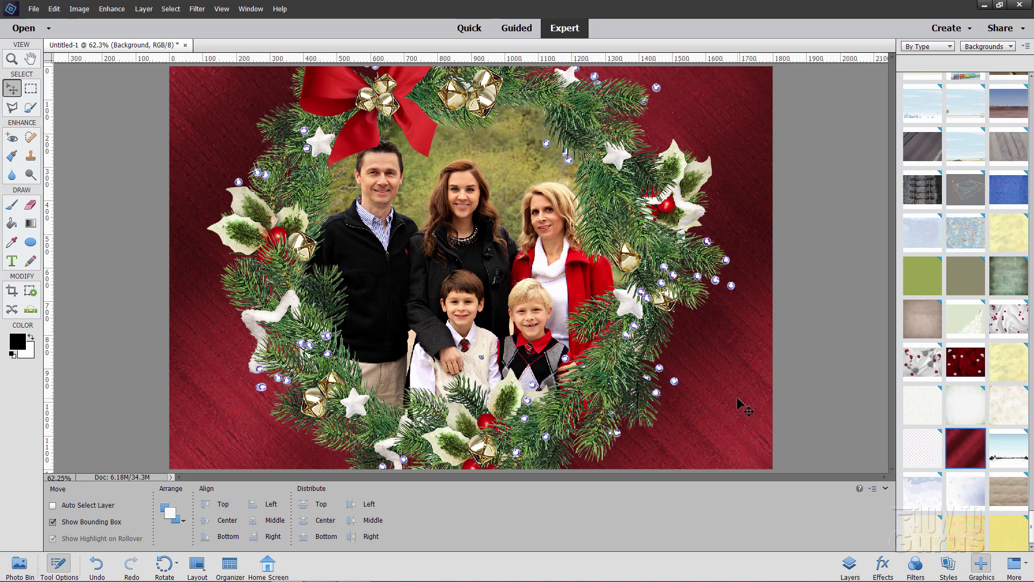
pyautogui.click(965, 361)
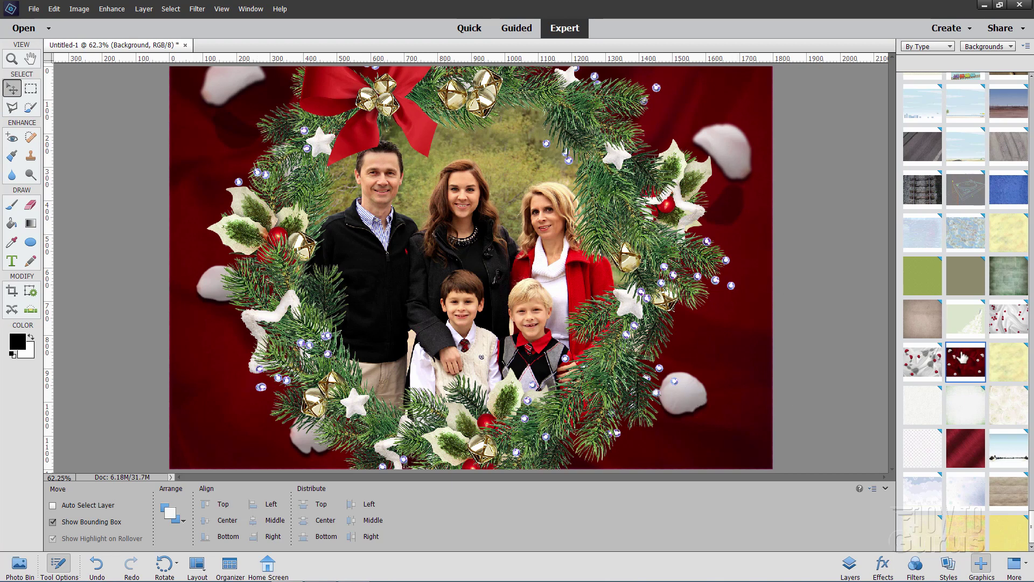
pyautogui.click(924, 280)
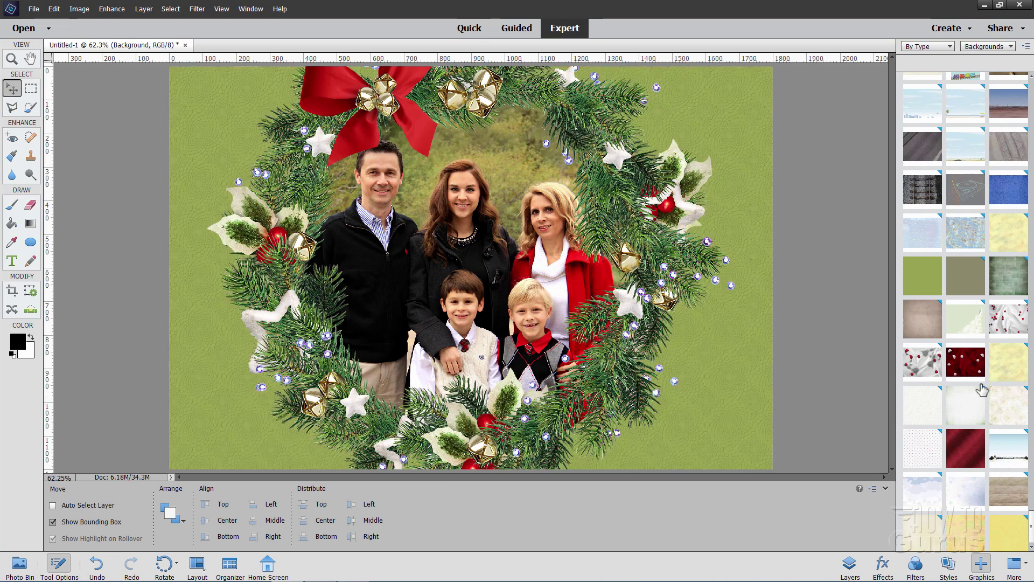
pyautogui.doubleClick(964, 462)
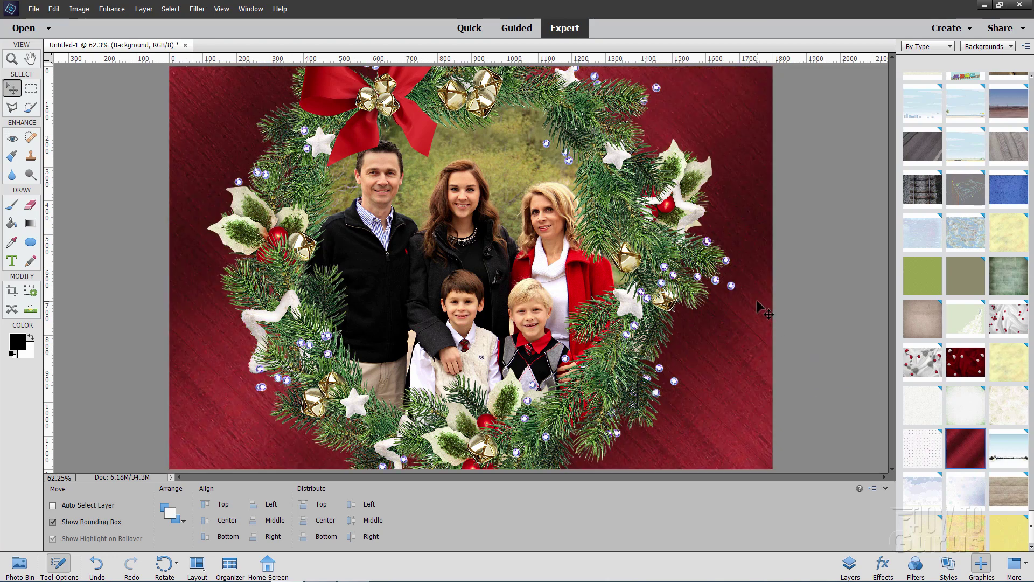
# Select the wreath layer and enable Drop Shadow in its Style Settings.
pyautogui.click(850, 565)
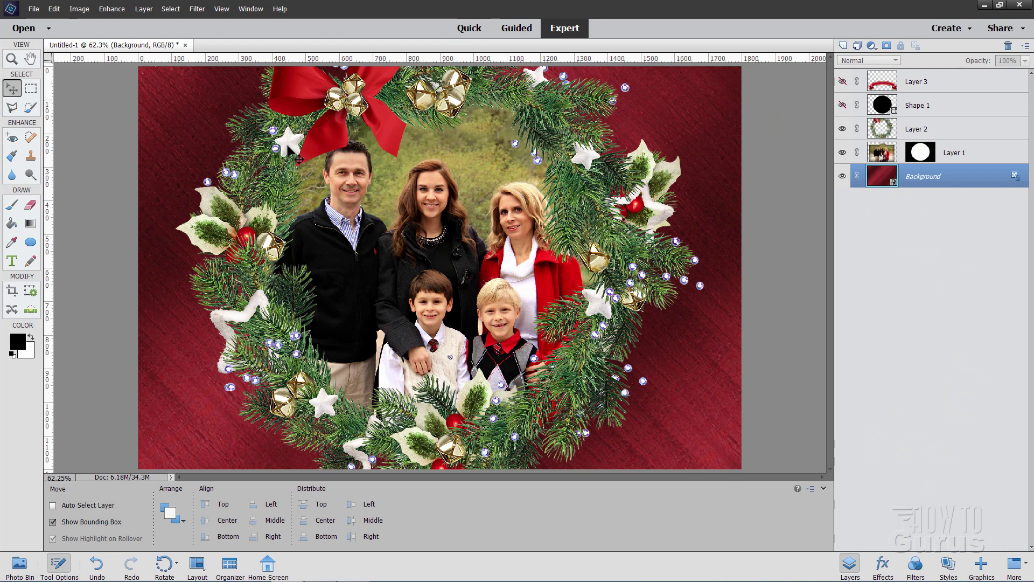
pyautogui.click(908, 132)
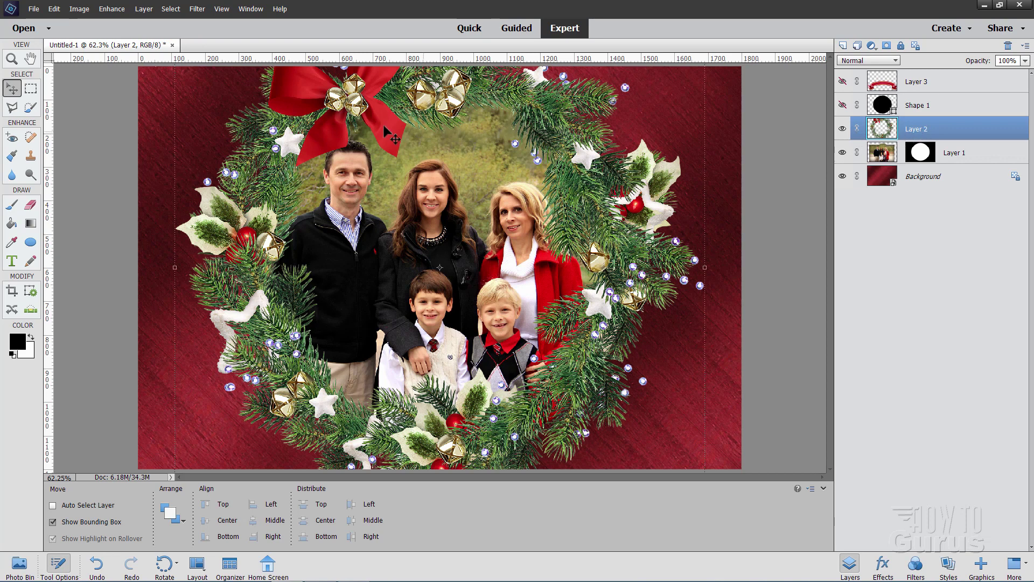
pyautogui.click(144, 9)
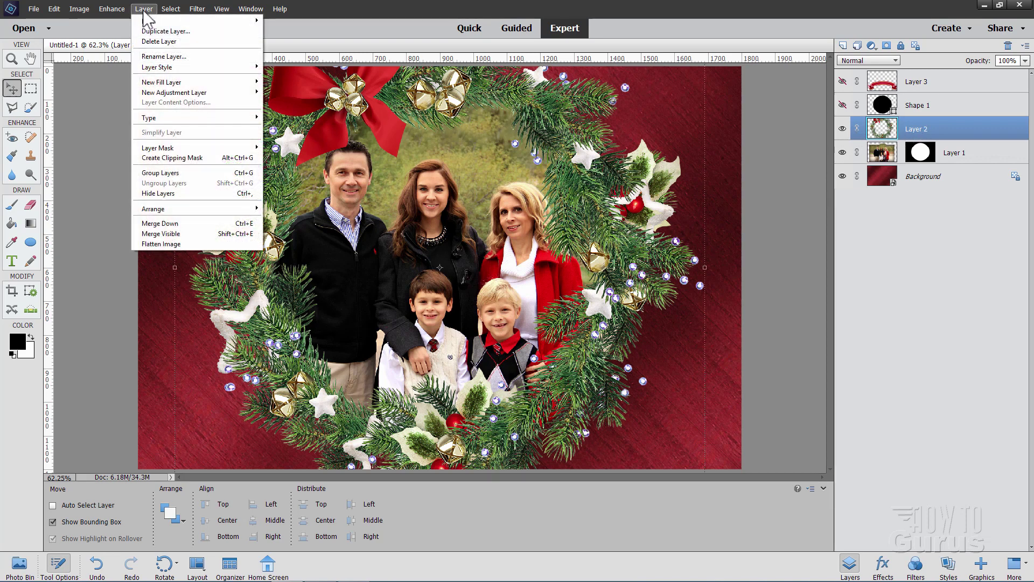
pyautogui.moveTo(167, 67)
pyautogui.click(280, 65)
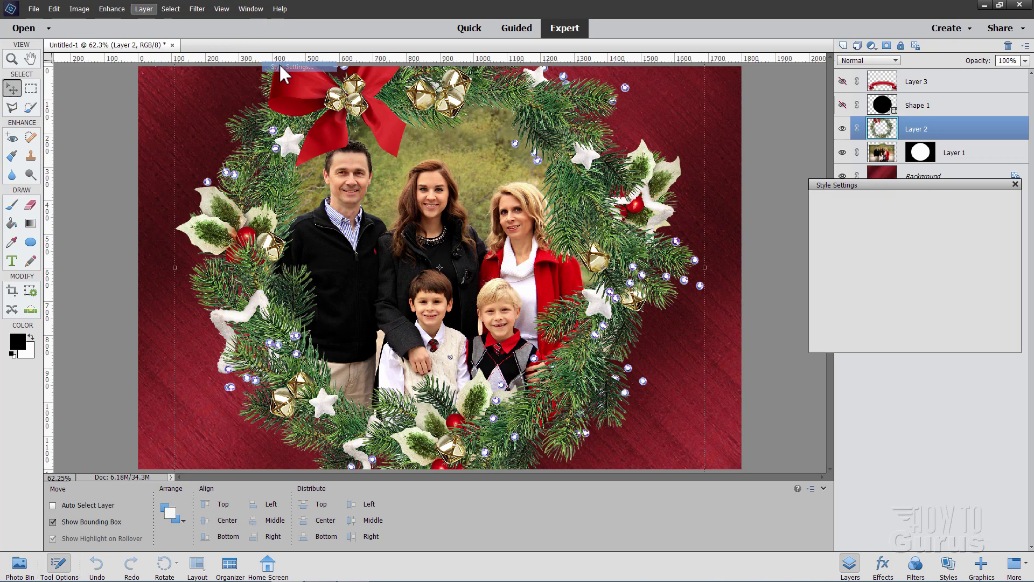
pyautogui.moveTo(849, 190); pyautogui.dragTo(545, 238)
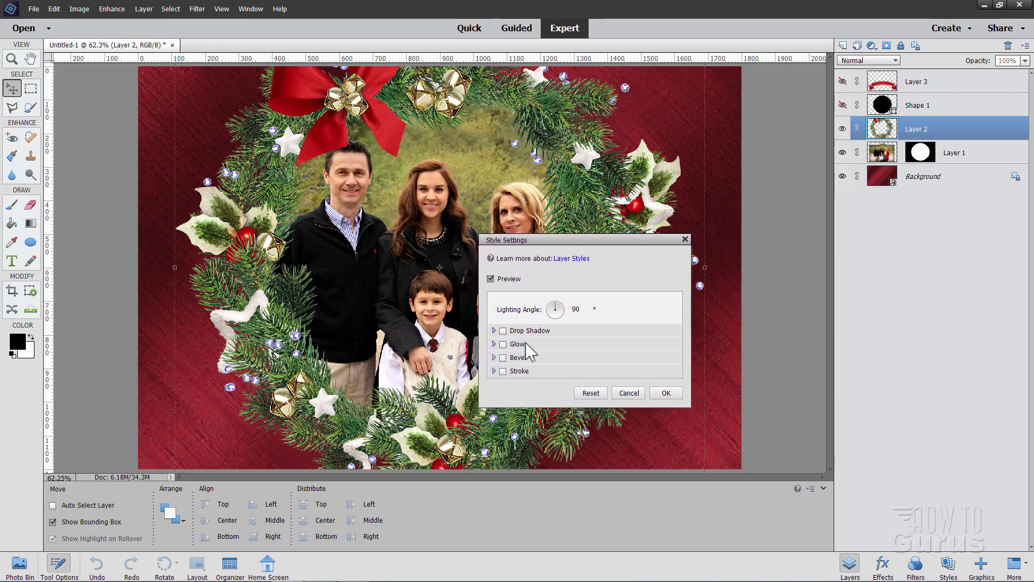
pyautogui.click(504, 330)
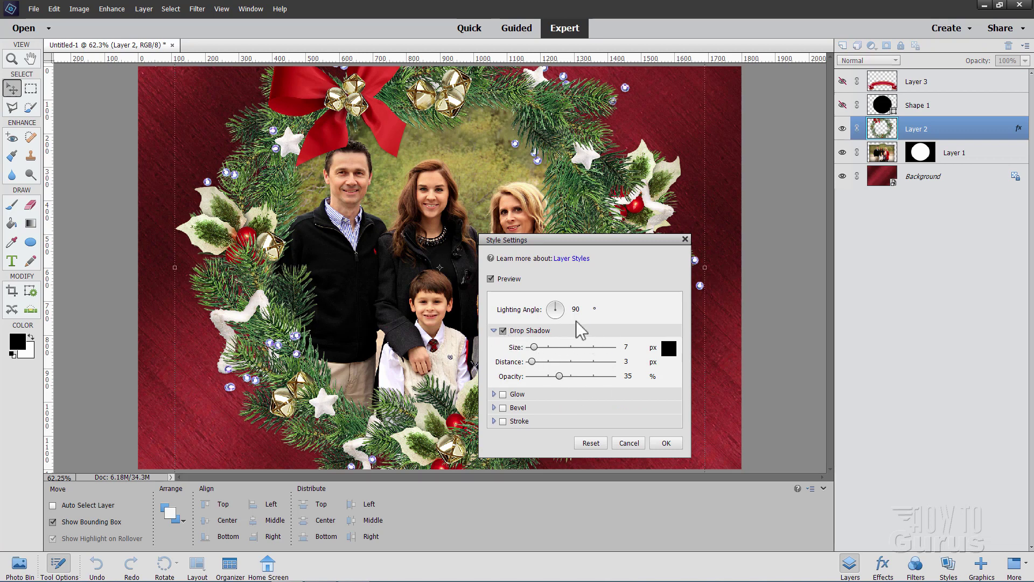
# Set the shadow angle to 124°, size 7, distance 9 and opacity 100%, then apply.
pyautogui.click(552, 304)
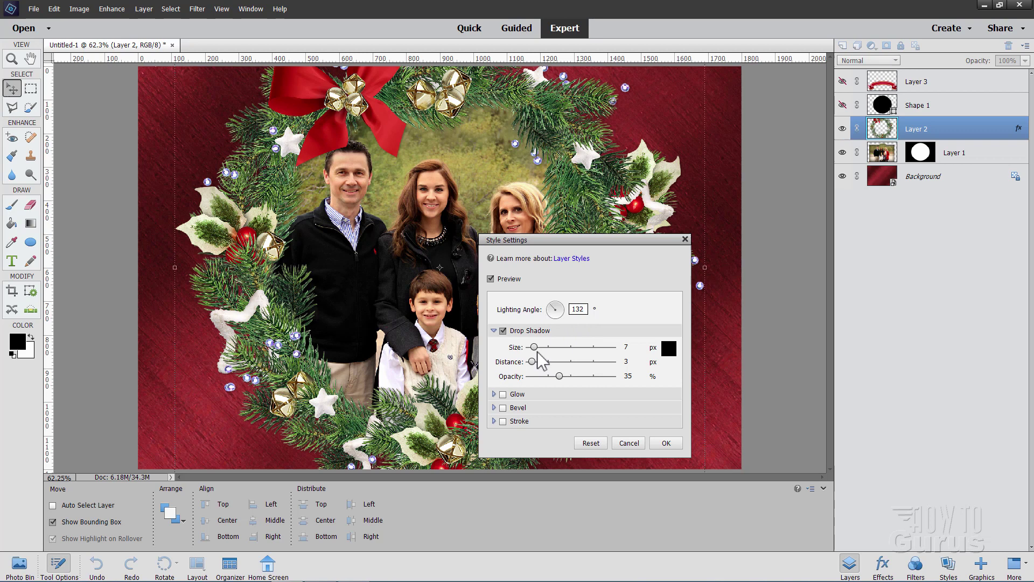
pyautogui.moveTo(534, 347)
pyautogui.mouseDown()
pyautogui.moveTo(555, 350)
pyautogui.moveTo(530, 349)
pyautogui.moveTo(536, 361)
pyautogui.moveTo(589, 362)
pyautogui.moveTo(557, 368)
pyautogui.moveTo(552, 348)
pyautogui.moveTo(535, 347)
pyautogui.mouseUp()
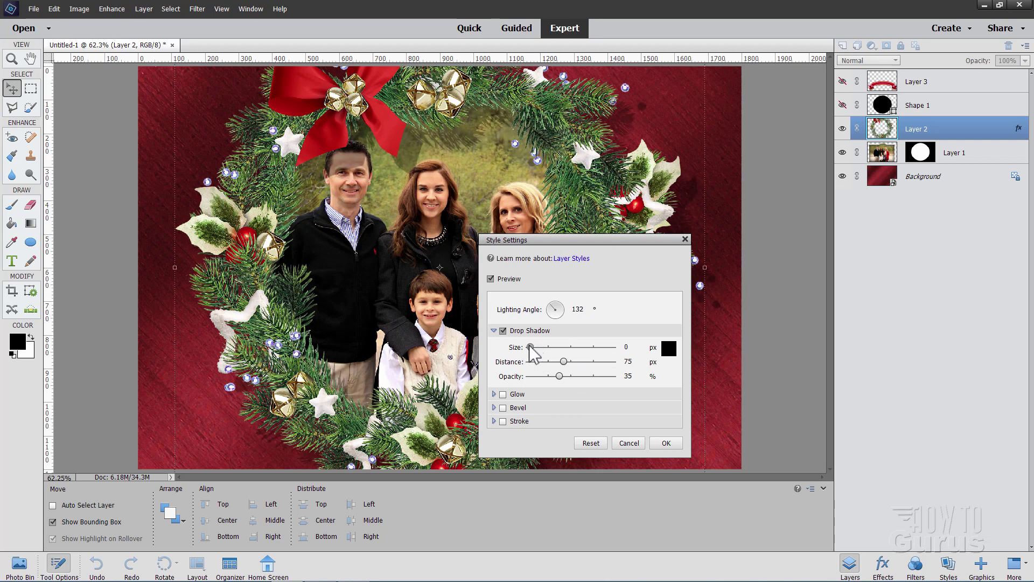
pyautogui.click(628, 347)
pyautogui.doubleClick(634, 345)
pyautogui.write('7')
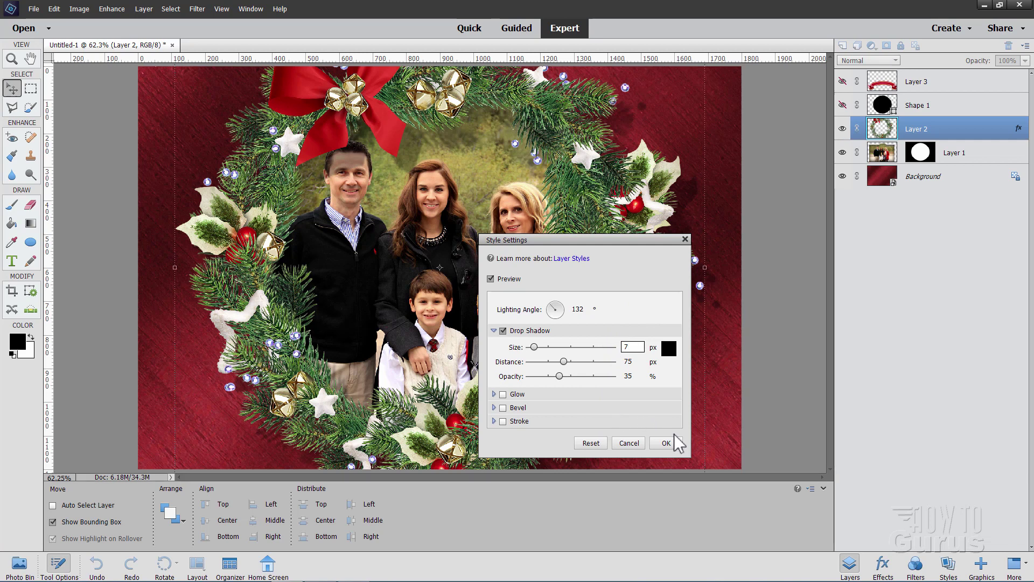
pyautogui.click(634, 362)
pyautogui.doubleClick(634, 362)
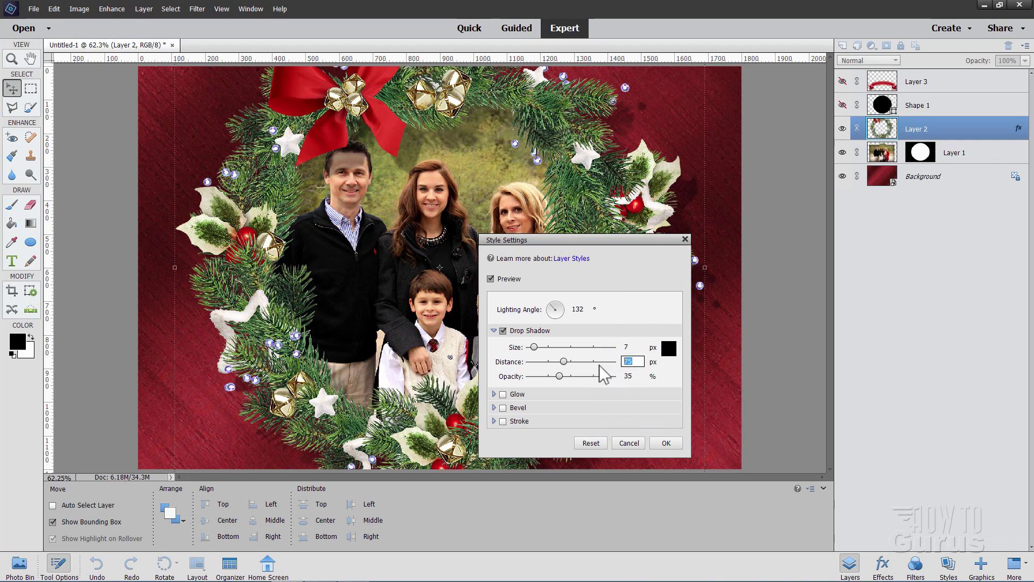
pyautogui.write('9')
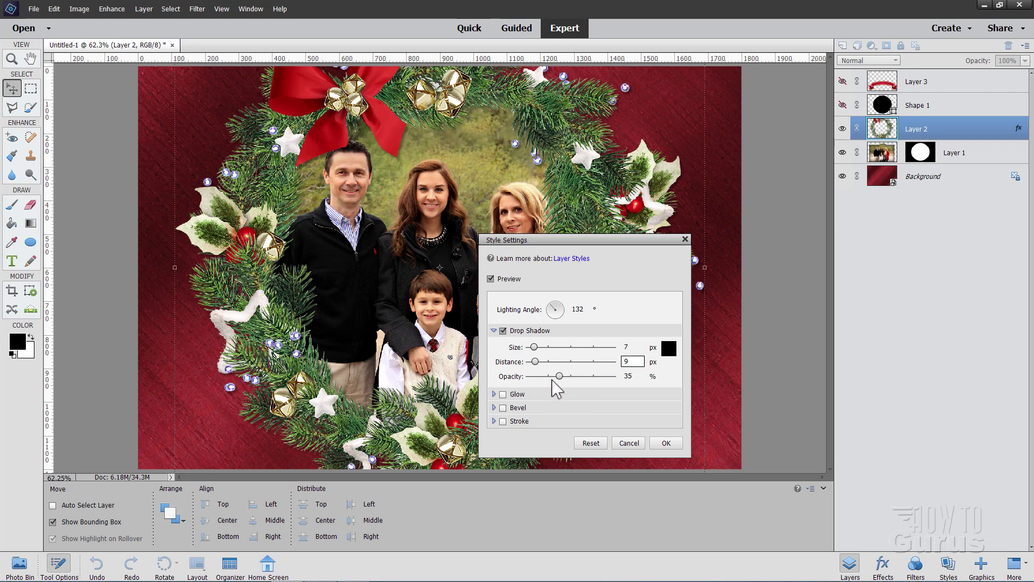
pyautogui.moveTo(559, 376); pyautogui.dragTo(656, 376)
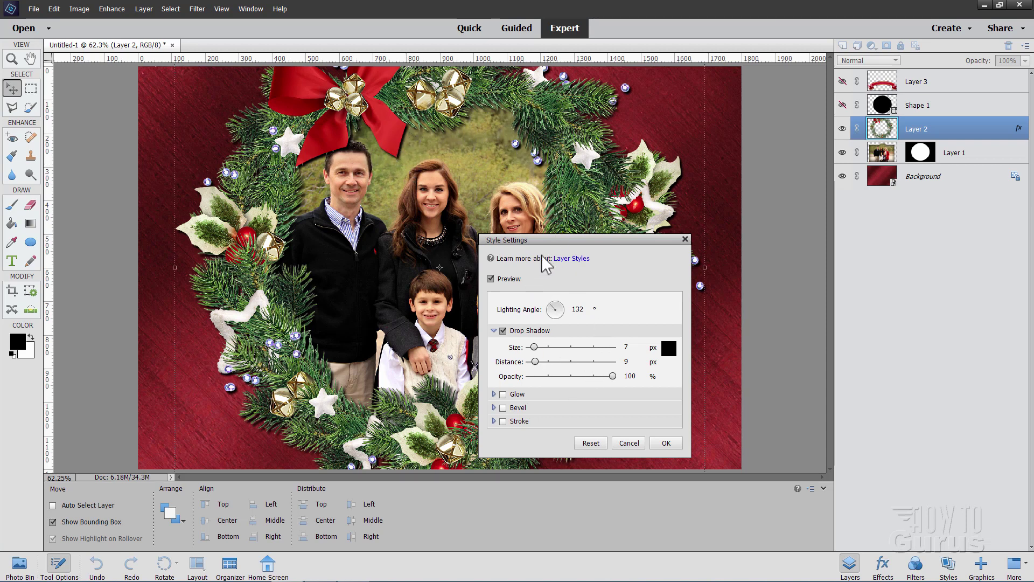
pyautogui.click(666, 442)
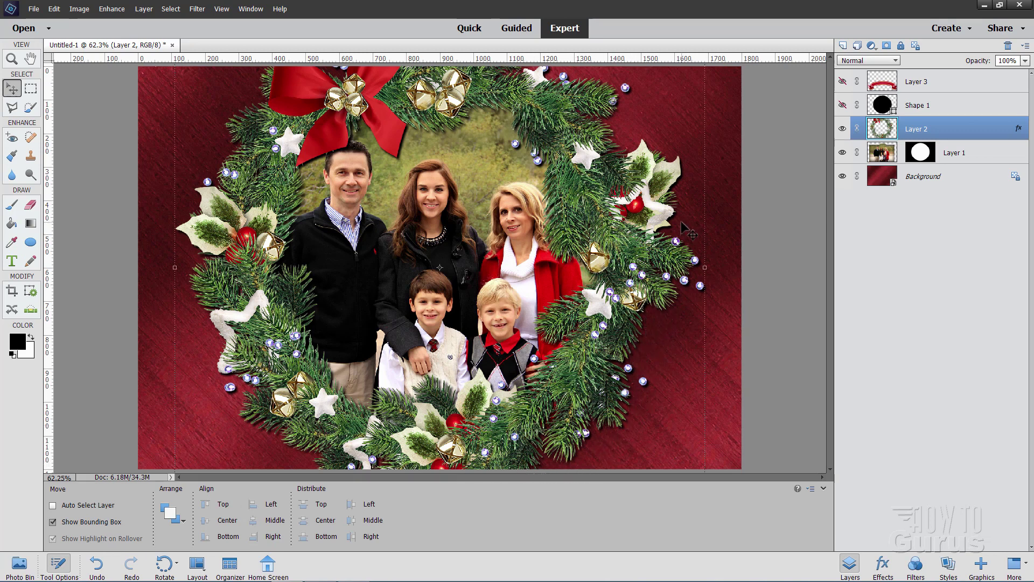
# Show the Layer 3 ribbon, scale it to 76.17% and place it across the wreath's bottom.
pyautogui.click(842, 81)
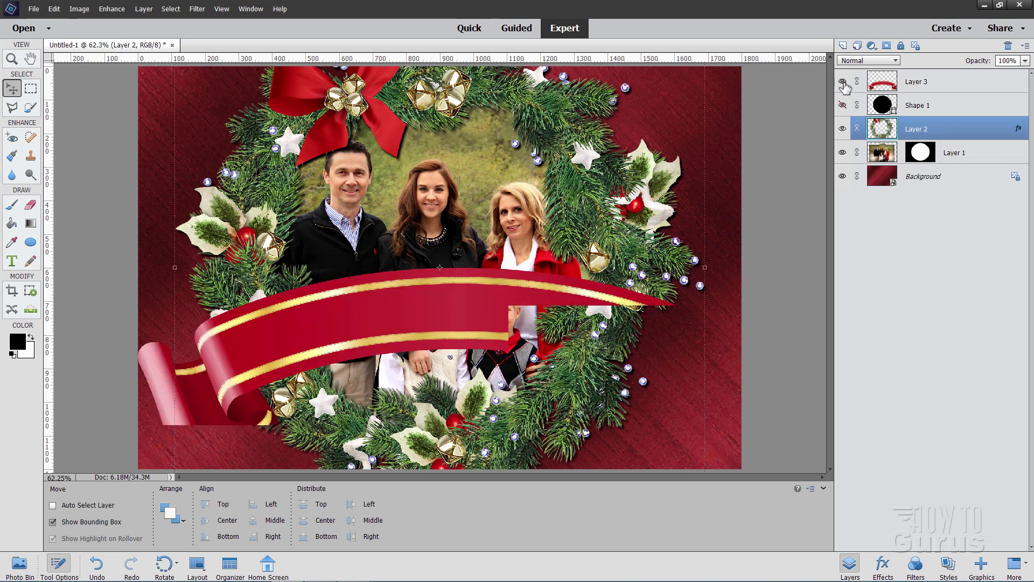
pyautogui.click(916, 84)
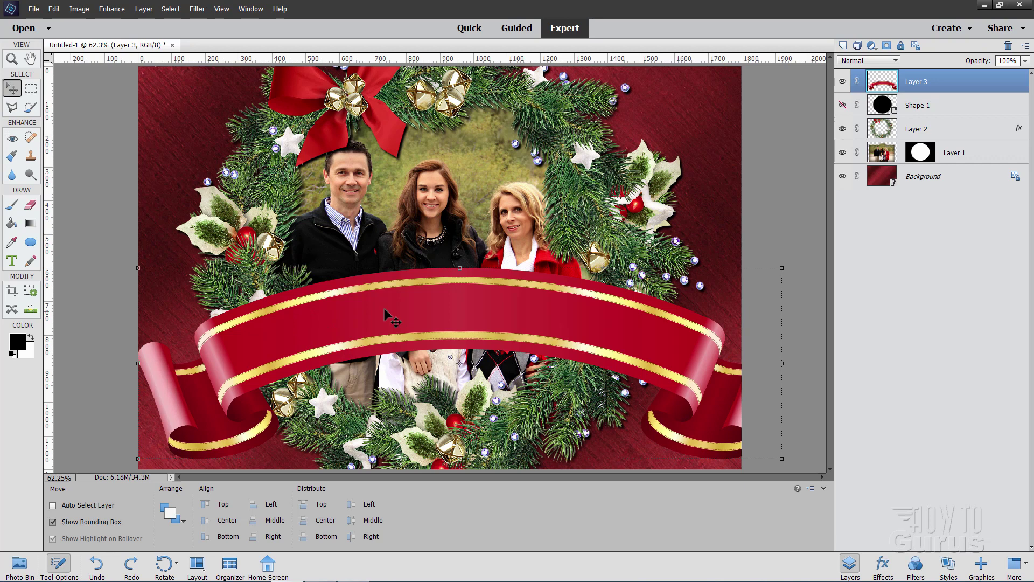
pyautogui.click(782, 268)
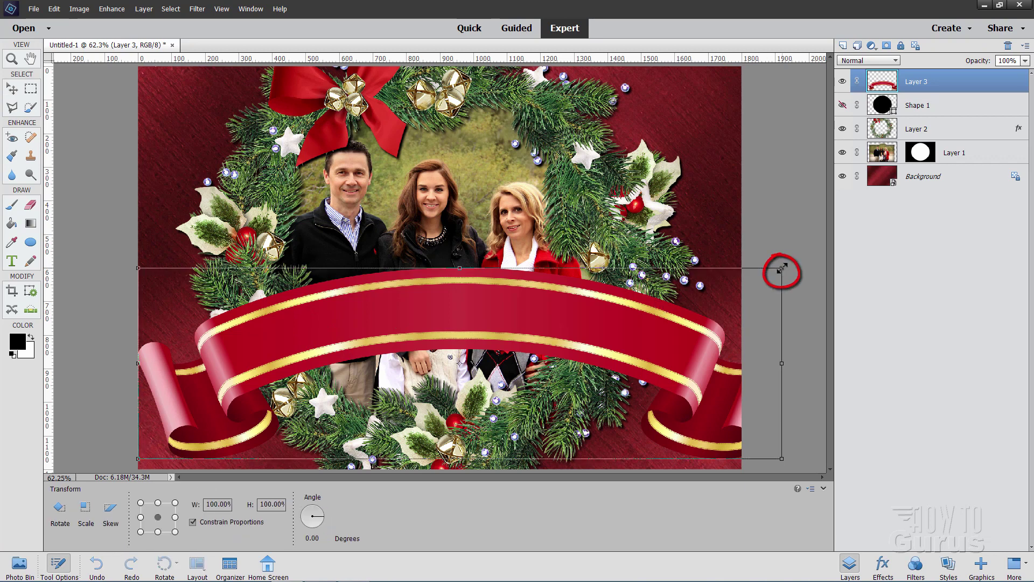
pyautogui.moveTo(781, 268); pyautogui.dragTo(620, 343)
pyautogui.moveTo(544, 386); pyautogui.dragTo(591, 391)
pyautogui.moveTo(681, 317); pyautogui.dragTo(624, 334)
pyautogui.moveTo(518, 398); pyautogui.dragTo(540, 403)
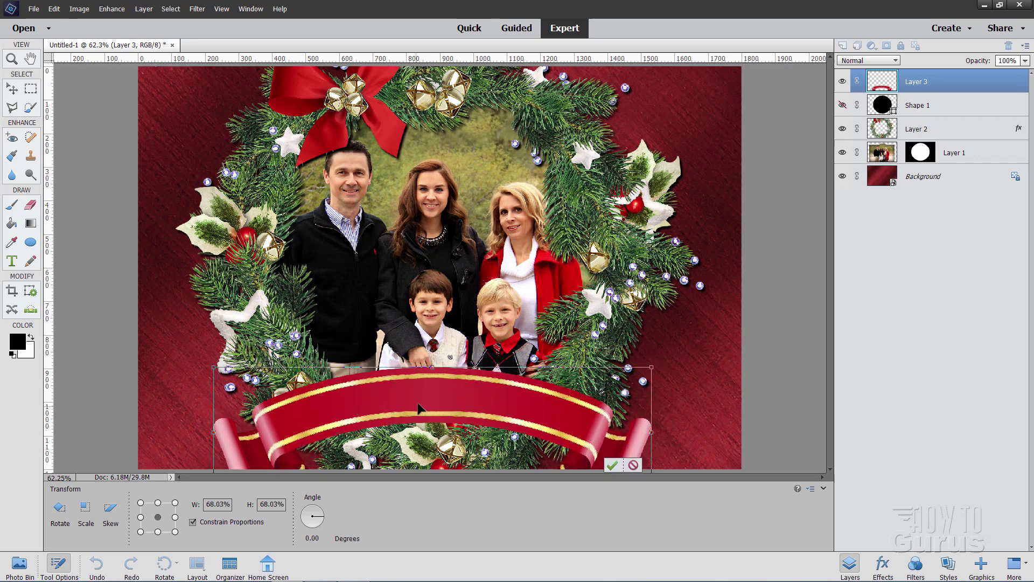
pyautogui.moveTo(417, 403); pyautogui.dragTo(421, 401)
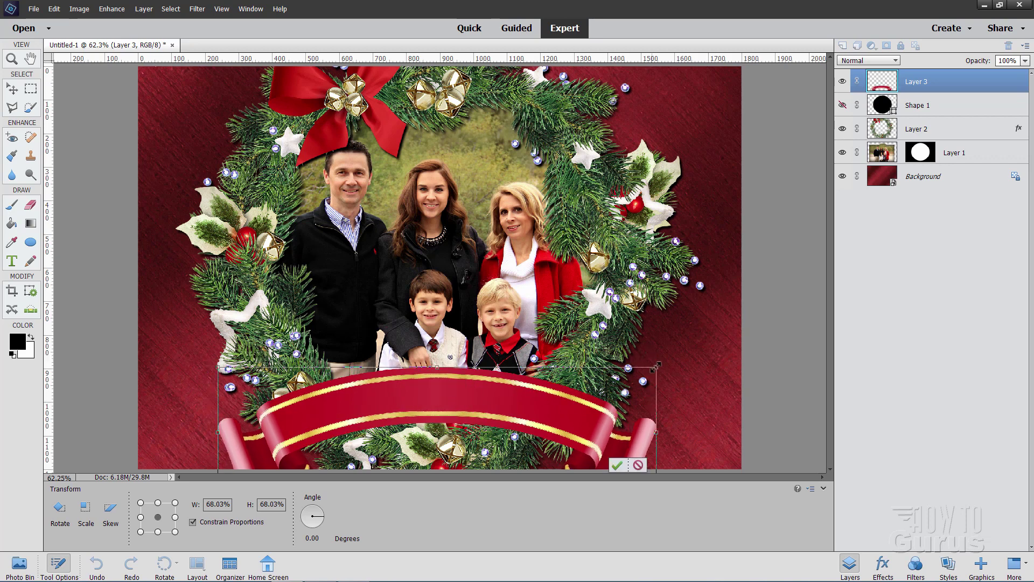
pyautogui.moveTo(653, 370); pyautogui.dragTo(709, 351)
pyautogui.moveTo(568, 408); pyautogui.dragTo(462, 414)
# Commit the ribbon transform, then toggle the guides on and back off.
pyautogui.click(644, 465)
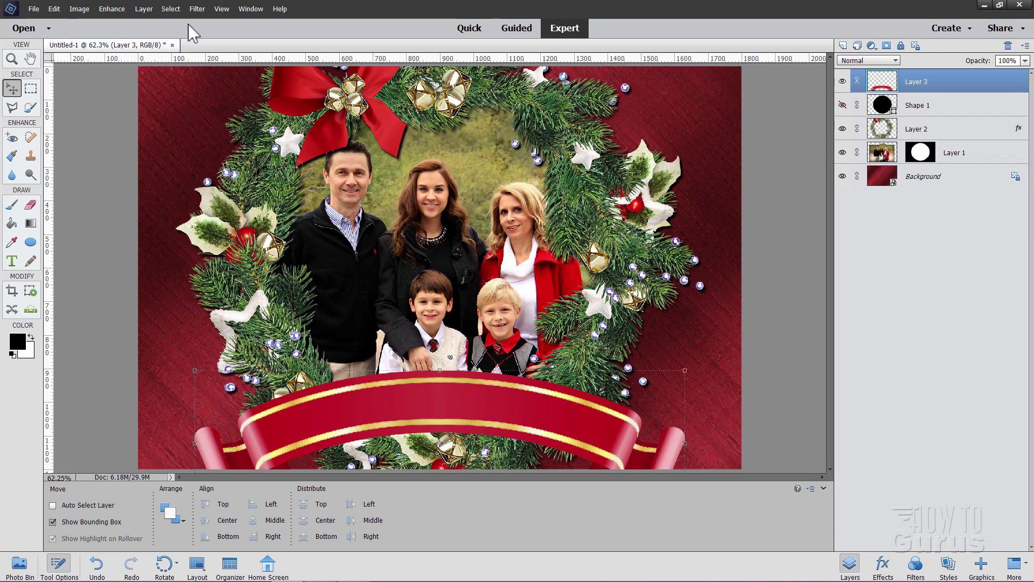
pyautogui.click(221, 8)
pyautogui.click(249, 125)
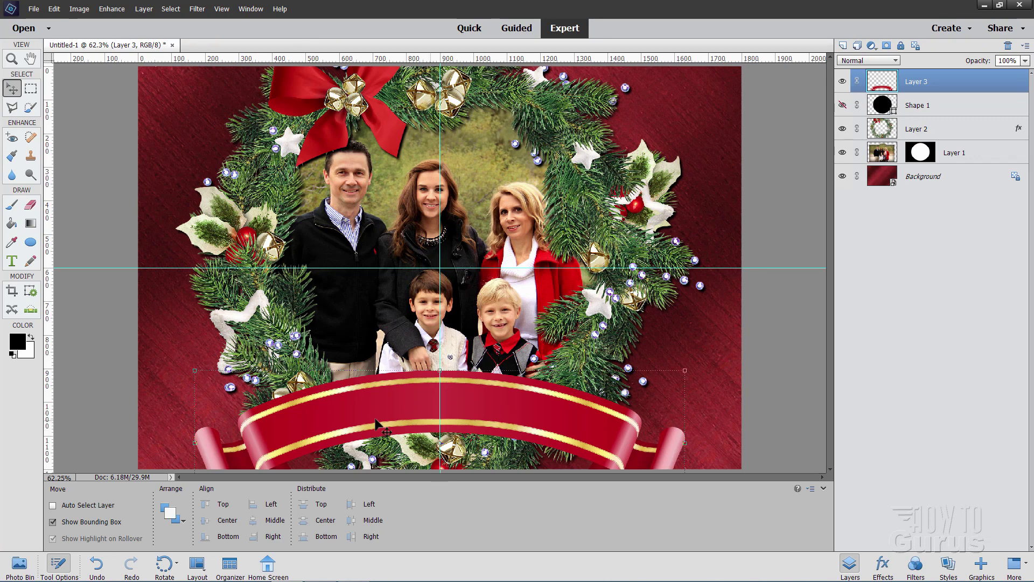
pyautogui.click(221, 9)
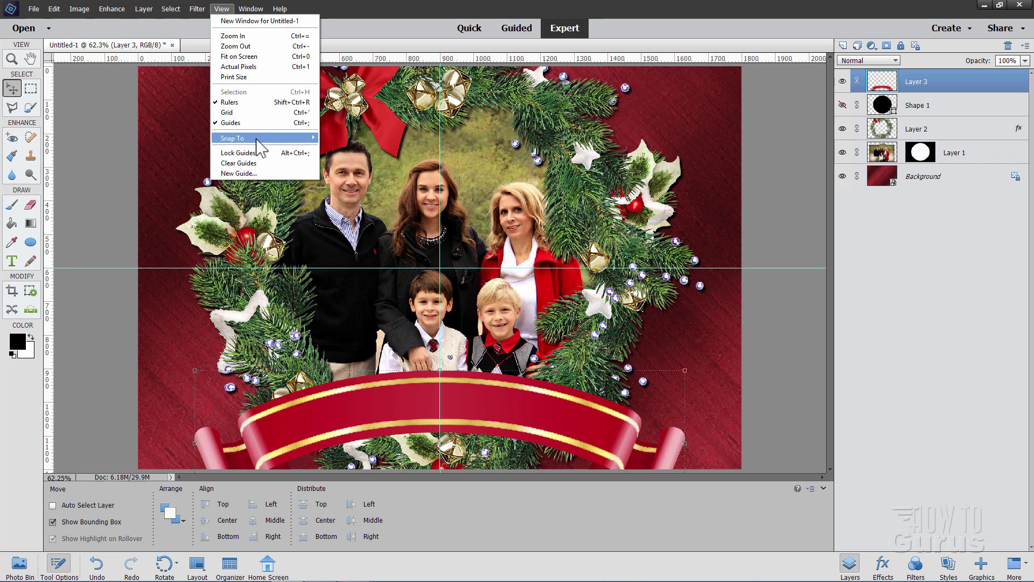
pyautogui.click(232, 122)
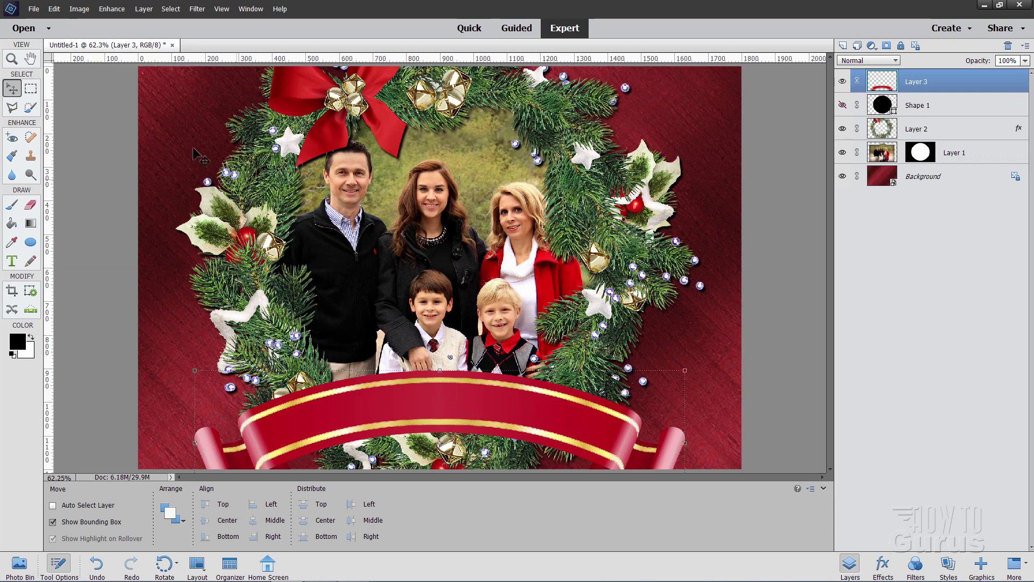
# Add a Hue/Saturation layer clipped to the ribbon, colorized at hue 0 and saturation 86.
pyautogui.click(145, 10)
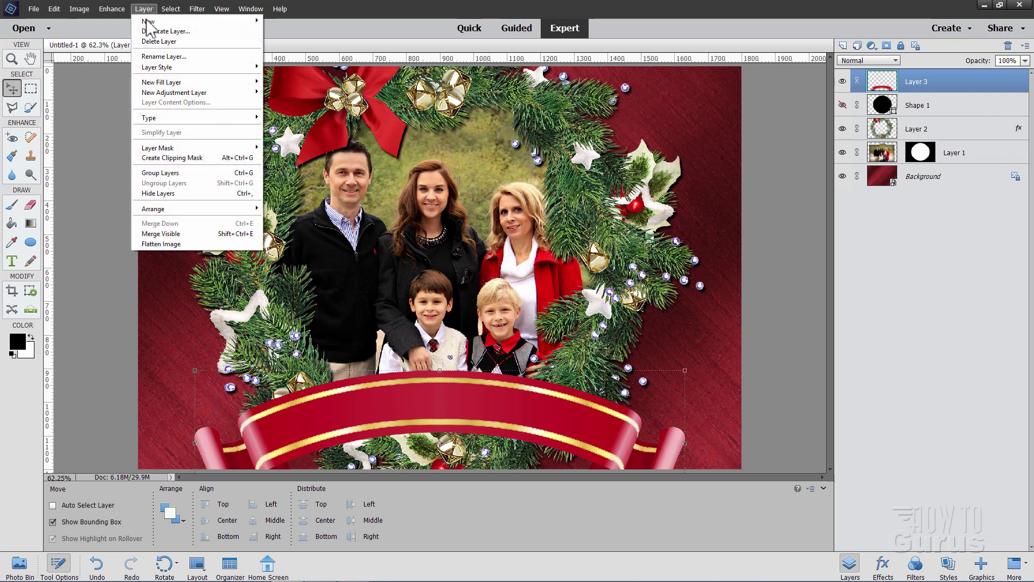
pyautogui.moveTo(183, 96)
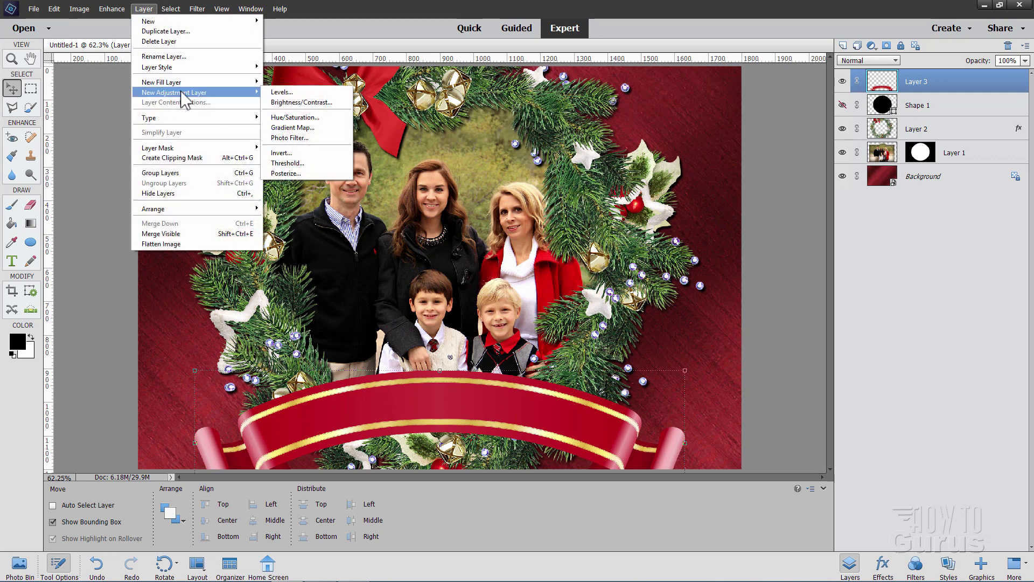
pyautogui.click(302, 117)
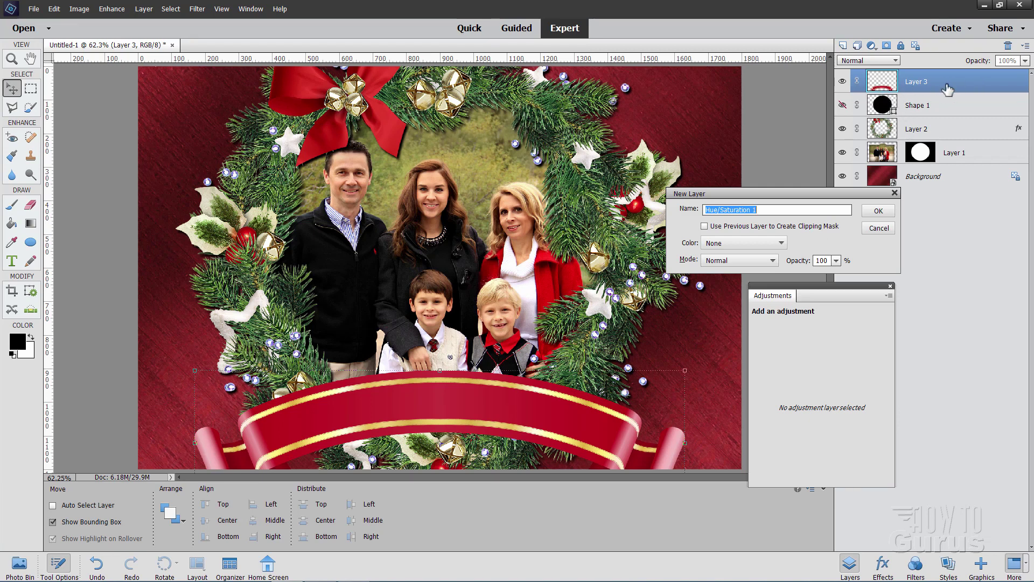
pyautogui.click(705, 226)
pyautogui.click(873, 211)
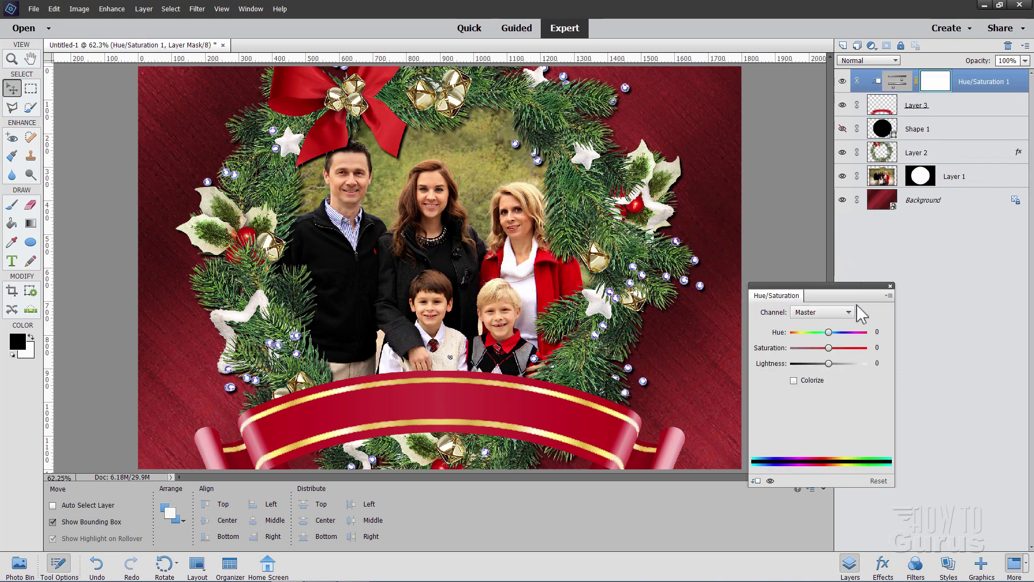
pyautogui.click(794, 380)
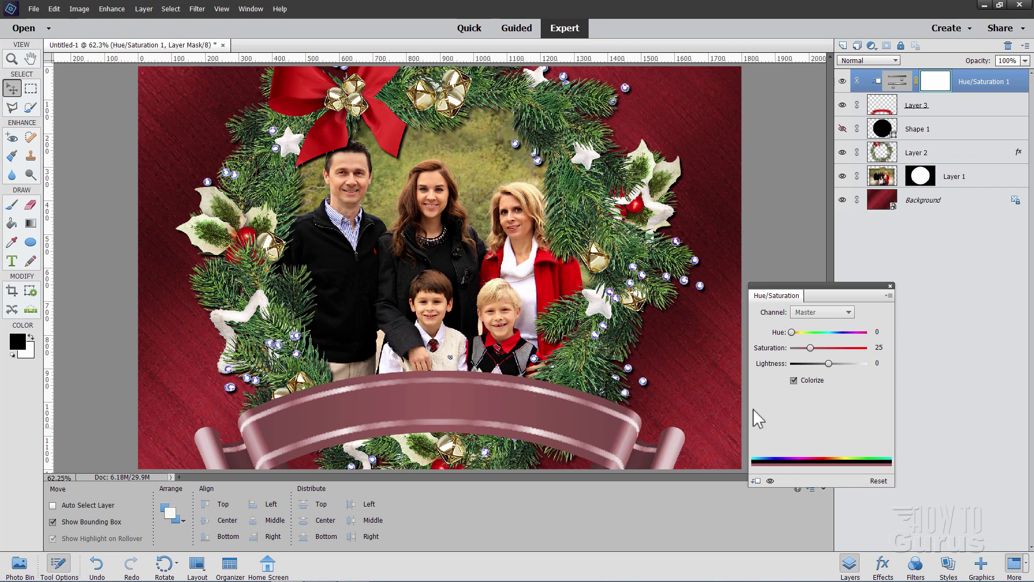
pyautogui.moveTo(793, 333)
pyautogui.mouseDown()
pyautogui.moveTo(817, 331)
pyautogui.moveTo(767, 335)
pyautogui.moveTo(790, 331)
pyautogui.mouseUp()
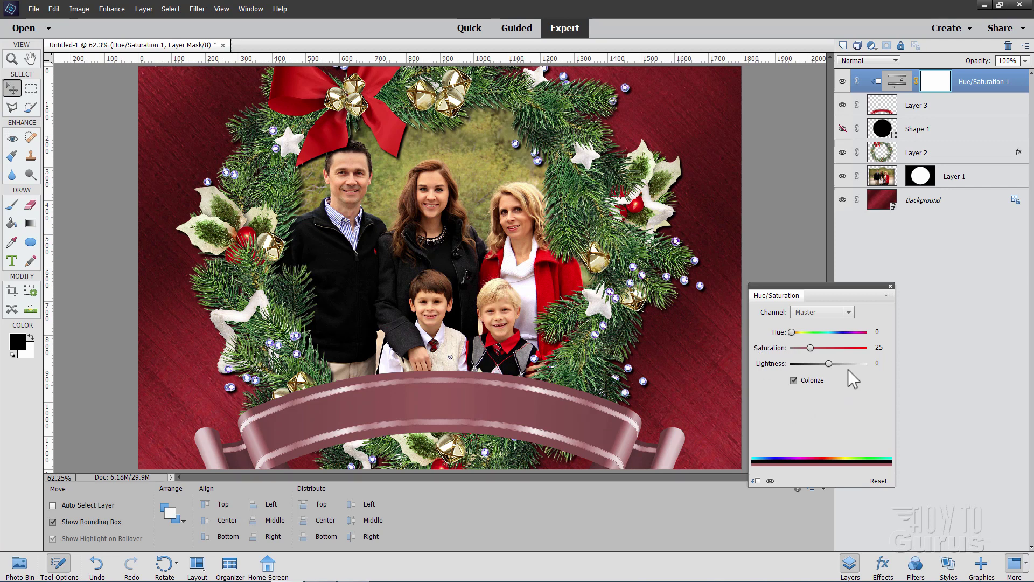
pyautogui.moveTo(812, 348); pyautogui.dragTo(844, 348)
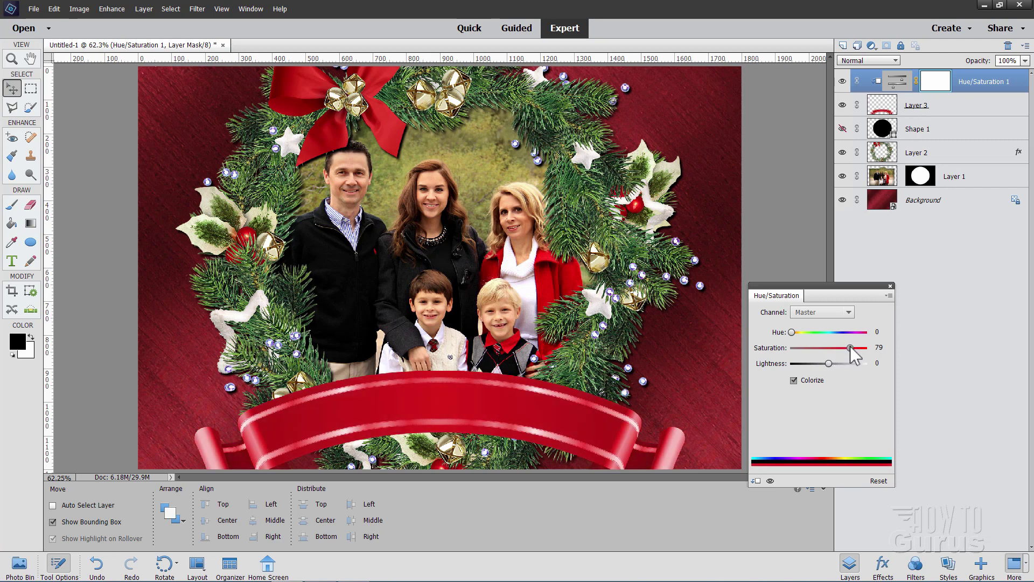
pyautogui.doubleClick(880, 348)
pyautogui.write('86')
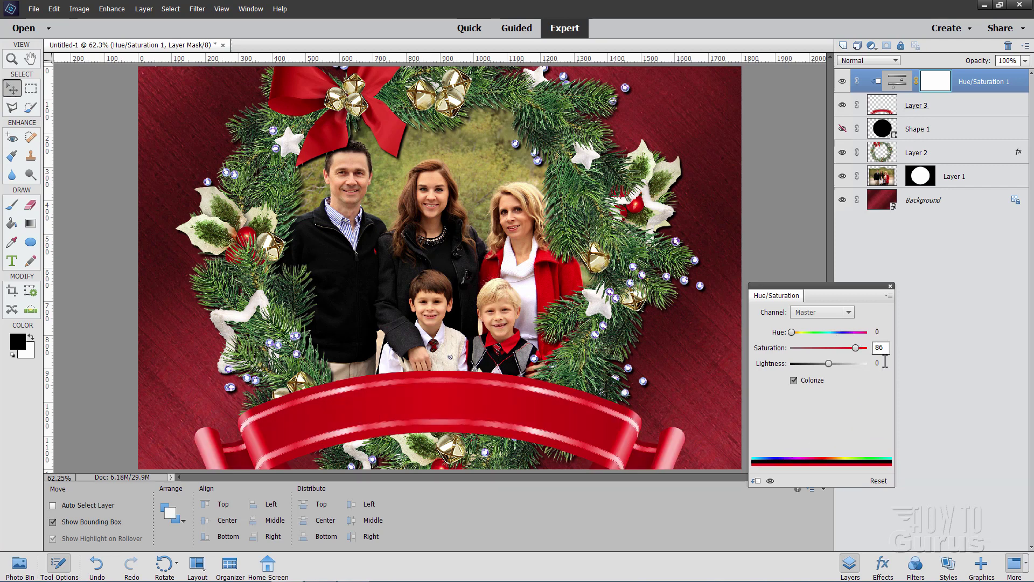
pyautogui.click(891, 286)
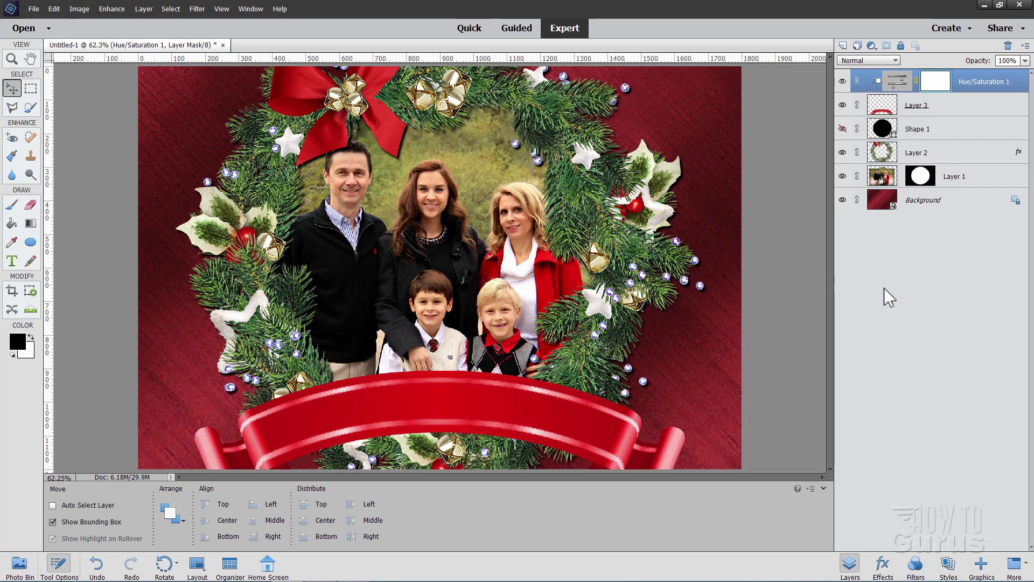
# Make white the foreground colour and choose the Type tool with Bickham Script Pro Bold.
pyautogui.click(31, 338)
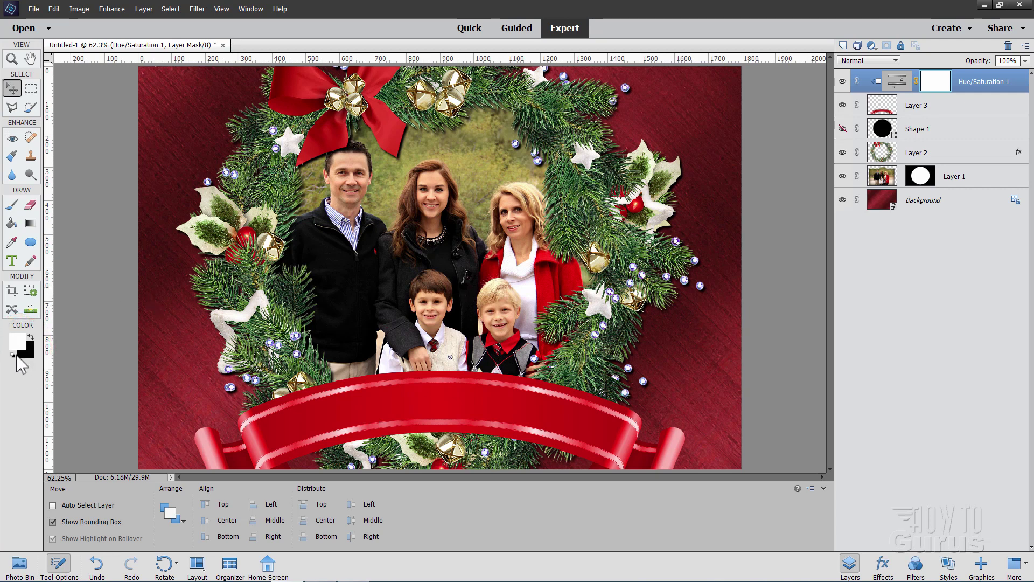
pyautogui.click(13, 262)
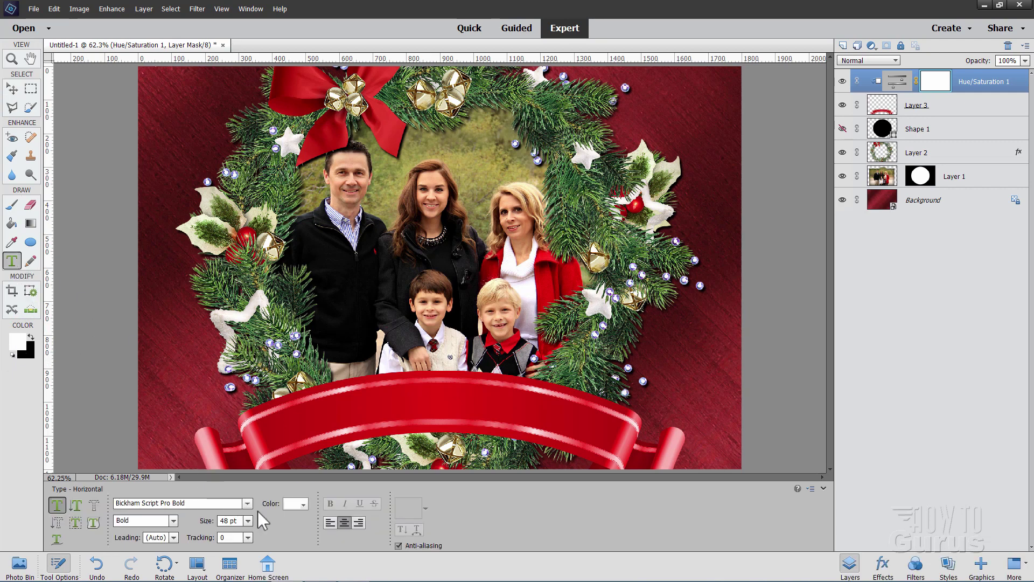
pyautogui.click(248, 504)
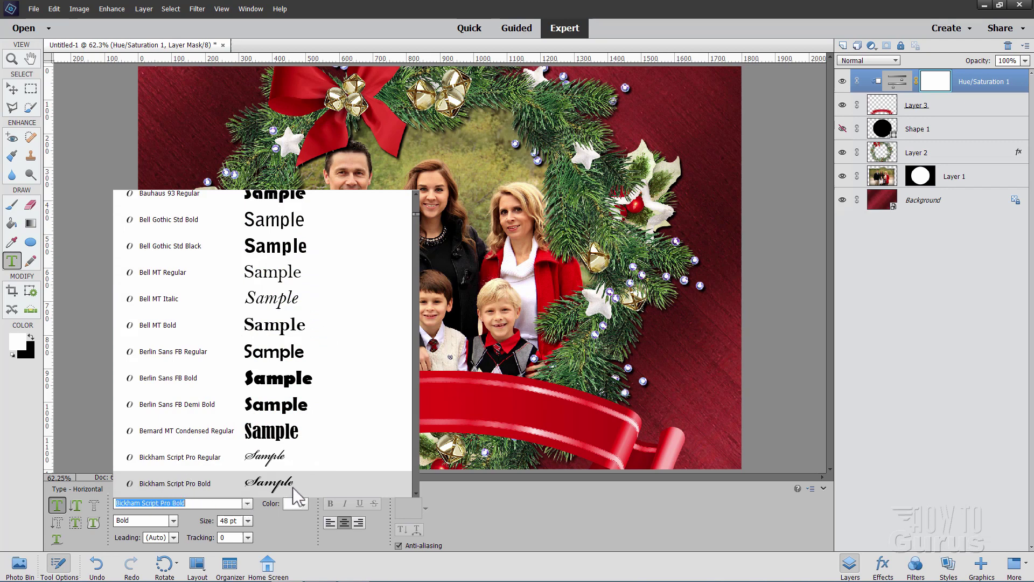
pyautogui.scroll(-7, 321, 432)
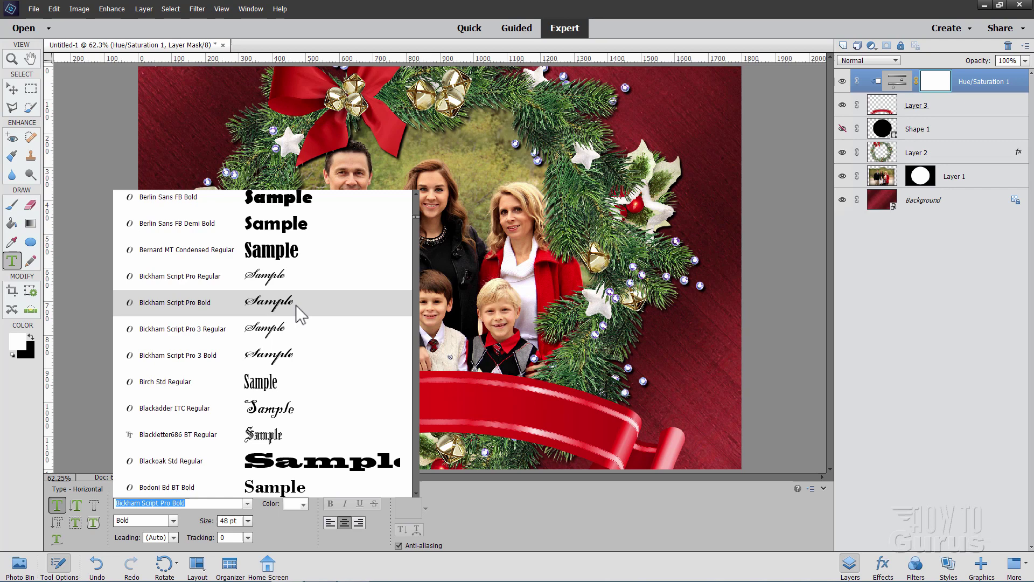
pyautogui.click(296, 305)
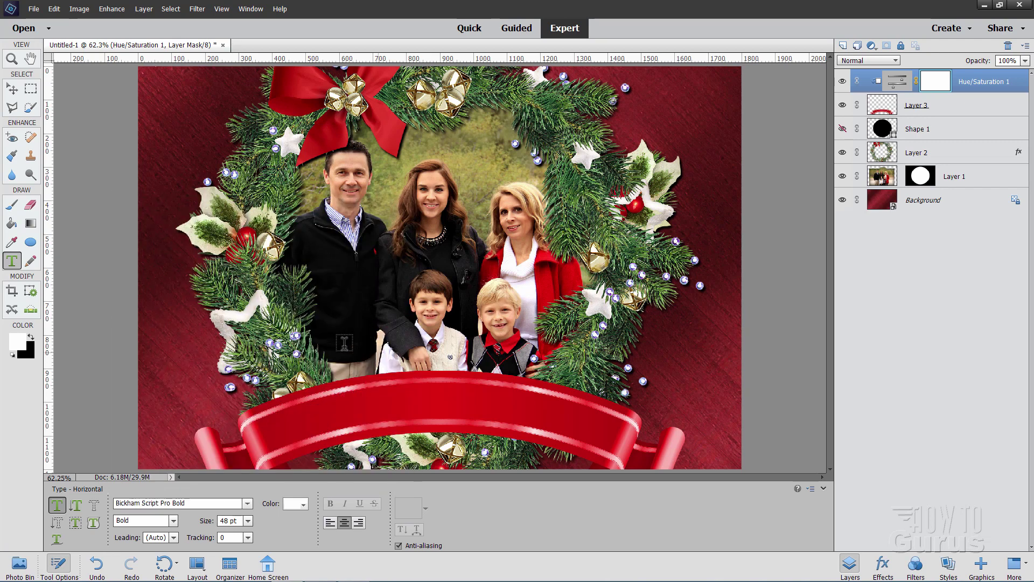
# Type 'Merry Christmas' and move it down onto the red banner.
pyautogui.click(329, 366)
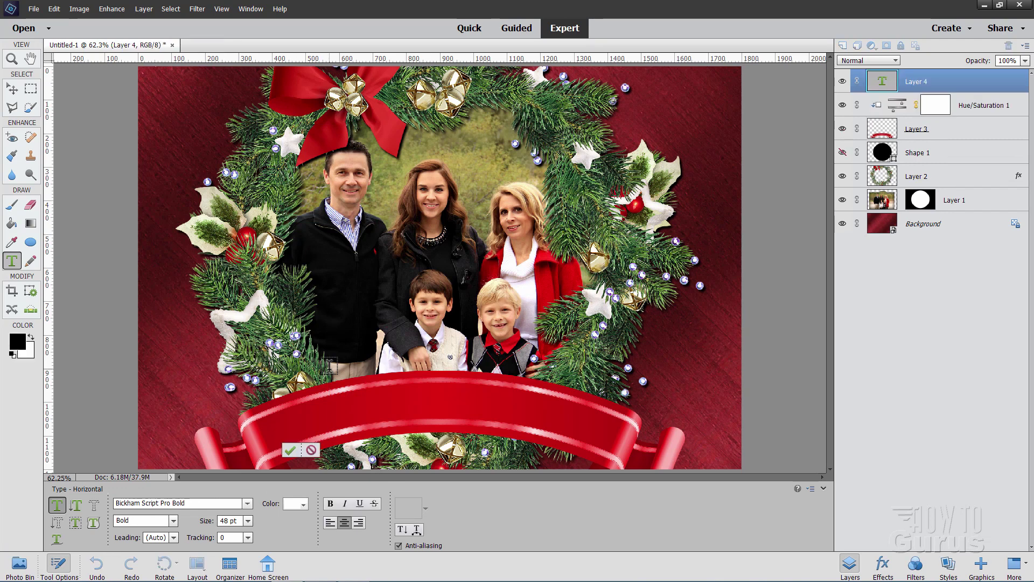
pyautogui.write('Merry C')
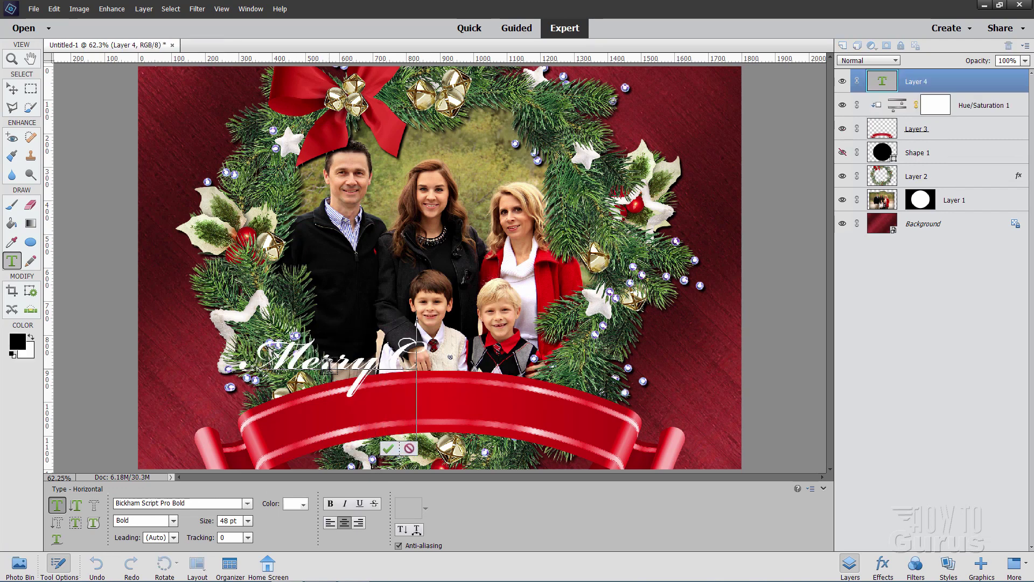
pyautogui.write('hristmas')
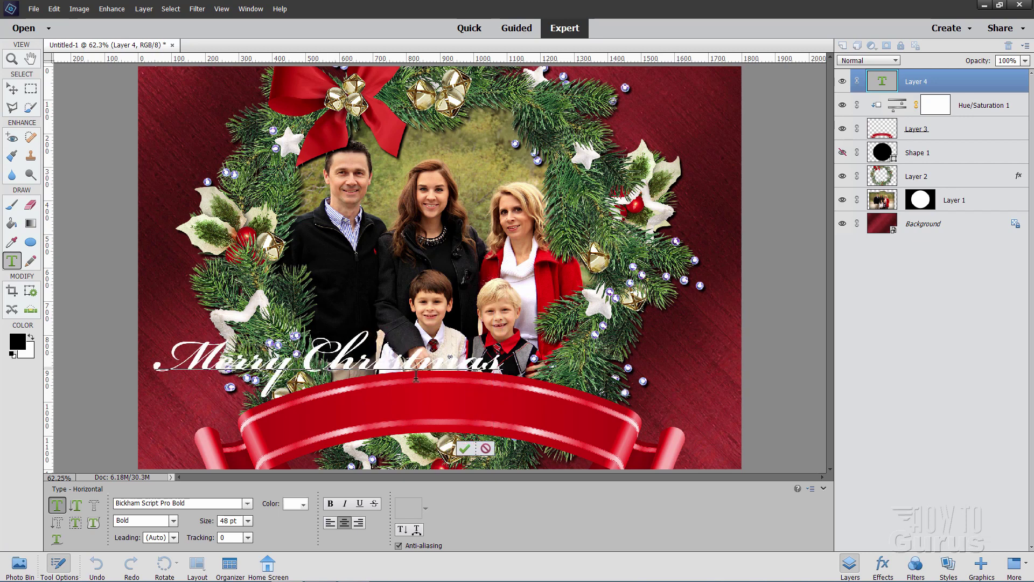
pyautogui.click(464, 448)
pyautogui.press('v')
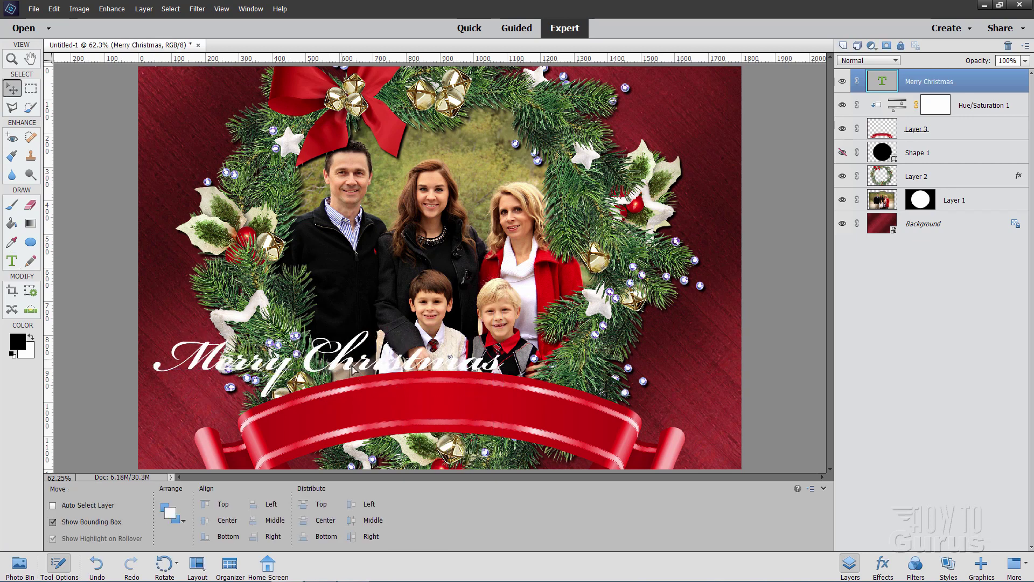
pyautogui.moveTo(353, 369); pyautogui.dragTo(454, 412)
# Re-edit the Merry Christmas text to check its font size and reach Warp Text.
pyautogui.click(11, 261)
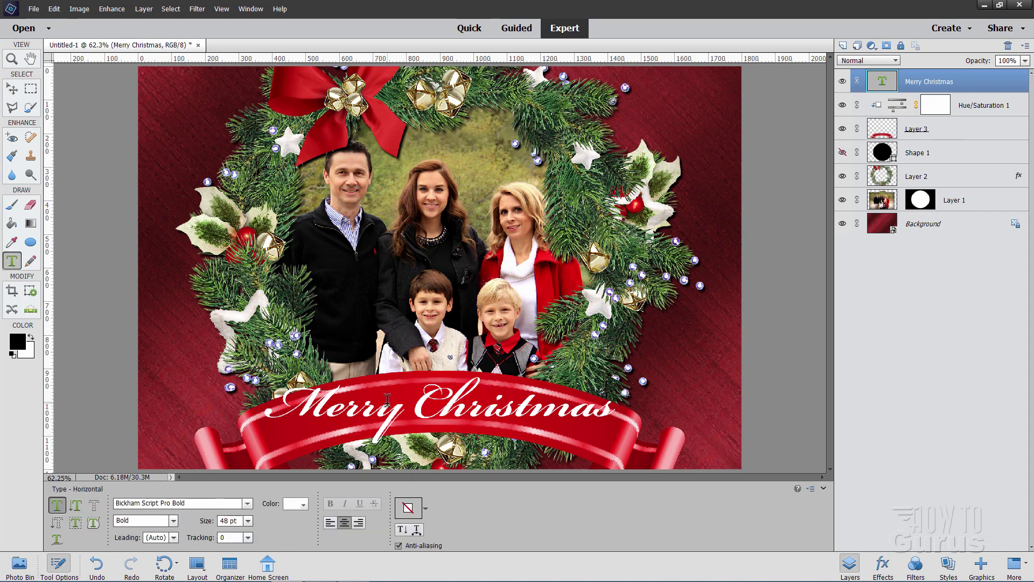
pyautogui.click(387, 399)
pyautogui.click(239, 520)
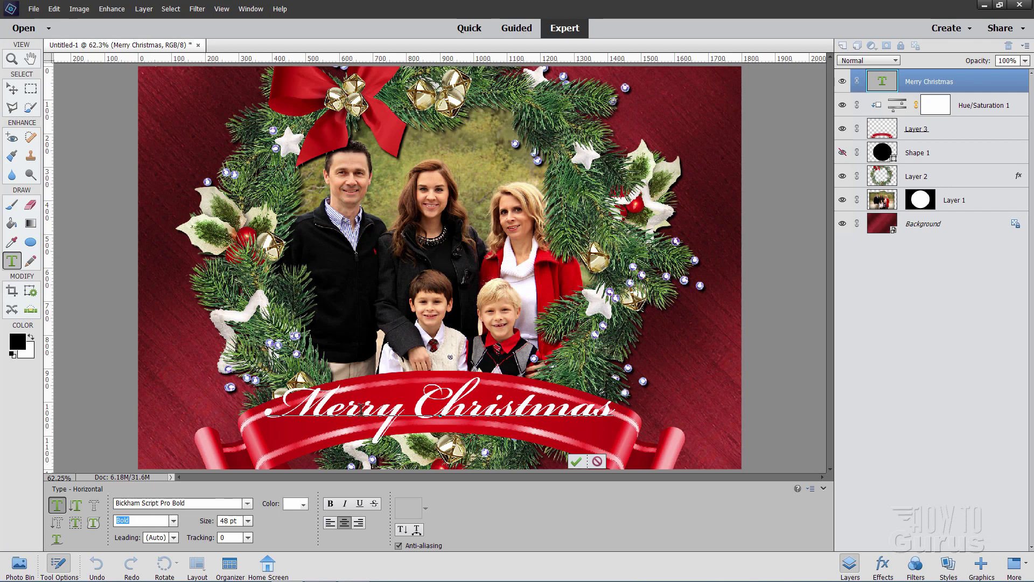
pyautogui.click(576, 461)
pyautogui.press('v')
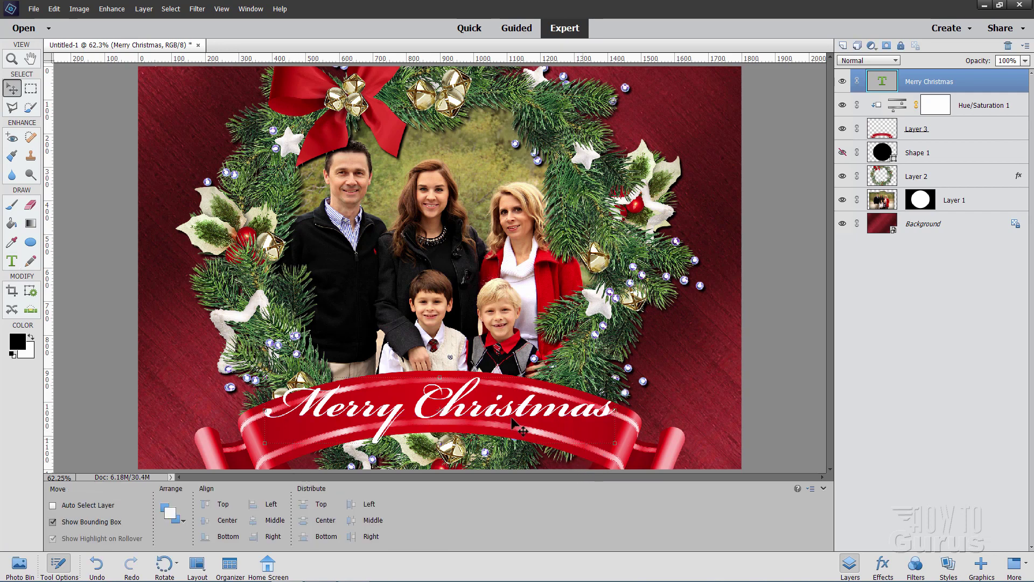
pyautogui.click(12, 261)
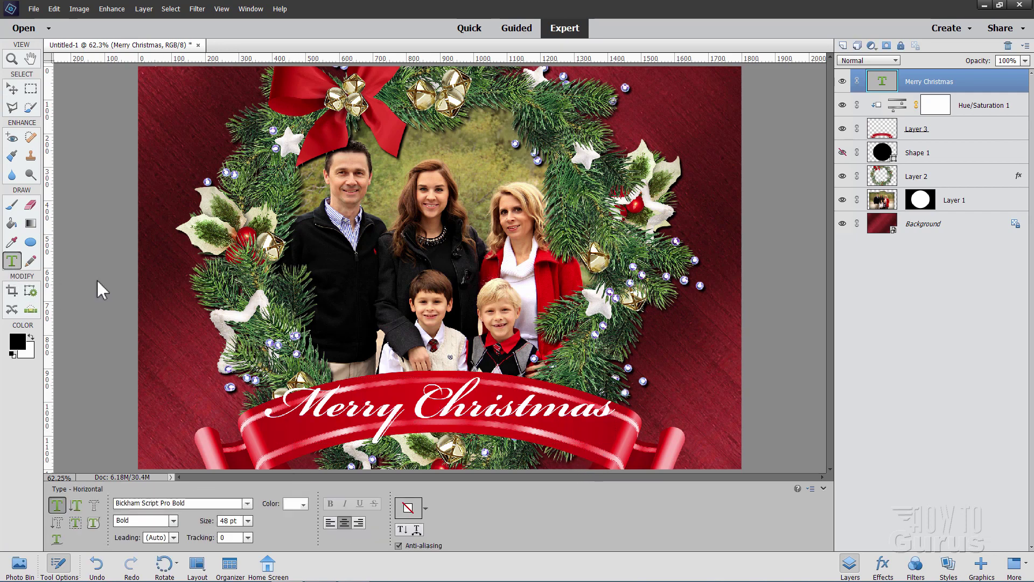
pyautogui.click(400, 409)
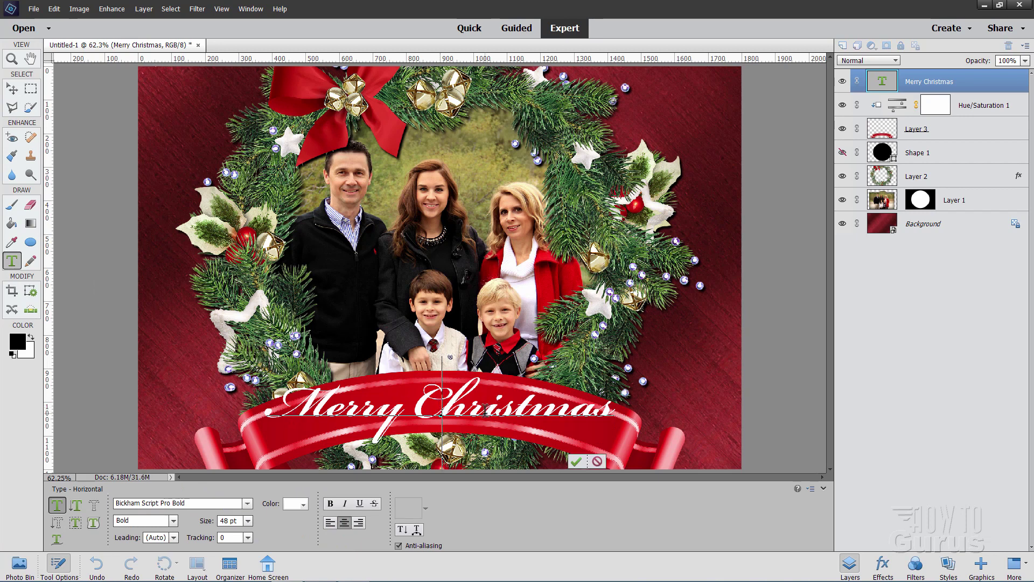
pyautogui.click(418, 529)
# Warp 'Merry Christmas' with the Arc style at about +31 bend and settle it on the ribbon.
pyautogui.click(418, 529)
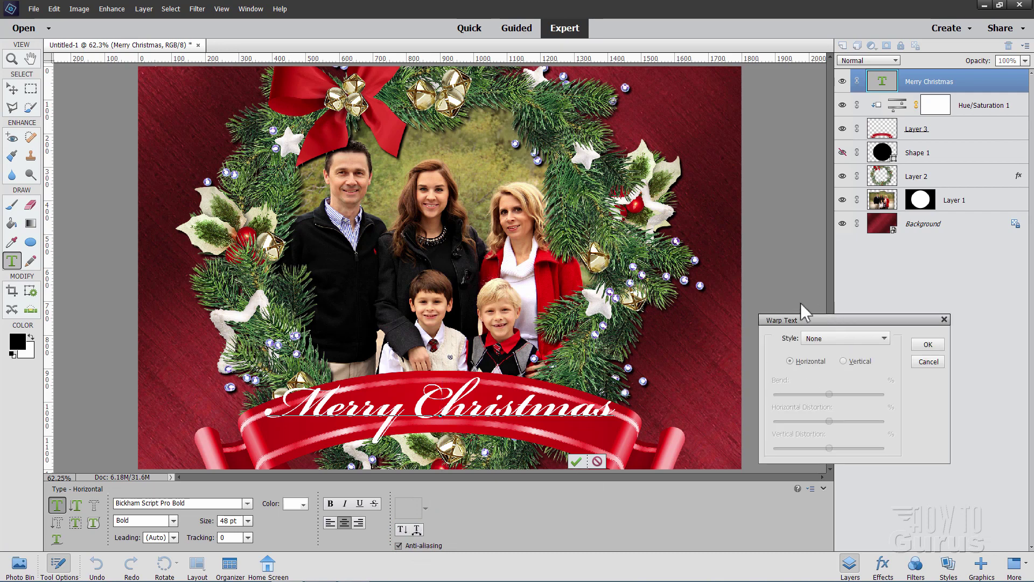
pyautogui.moveTo(821, 320); pyautogui.dragTo(586, 221)
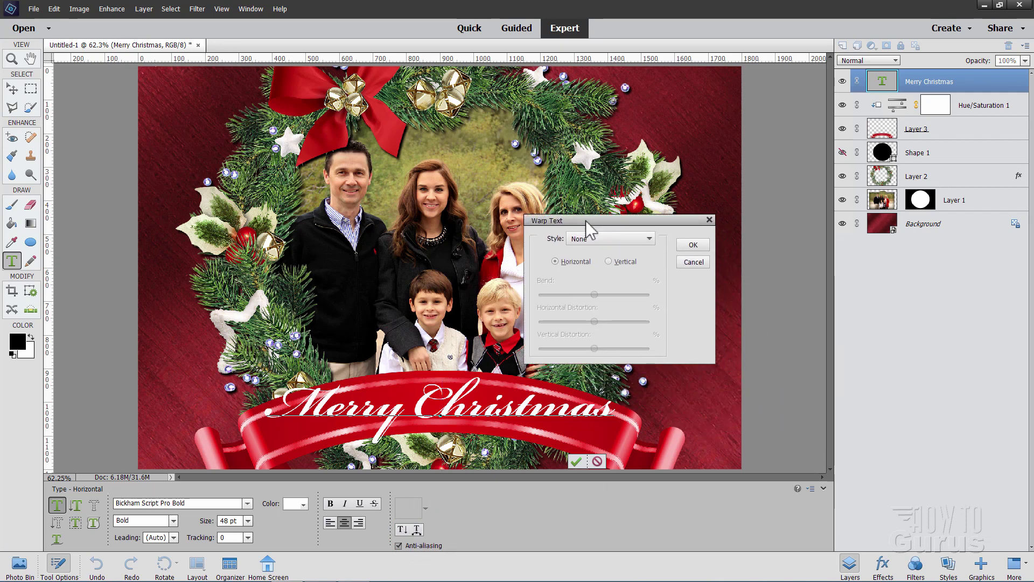
pyautogui.click(597, 241)
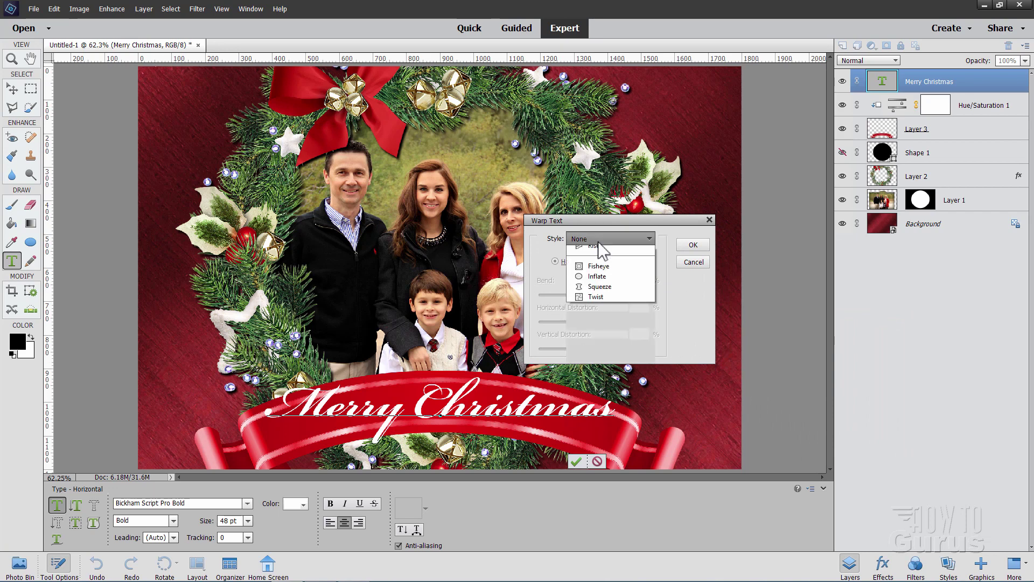
pyautogui.click(594, 271)
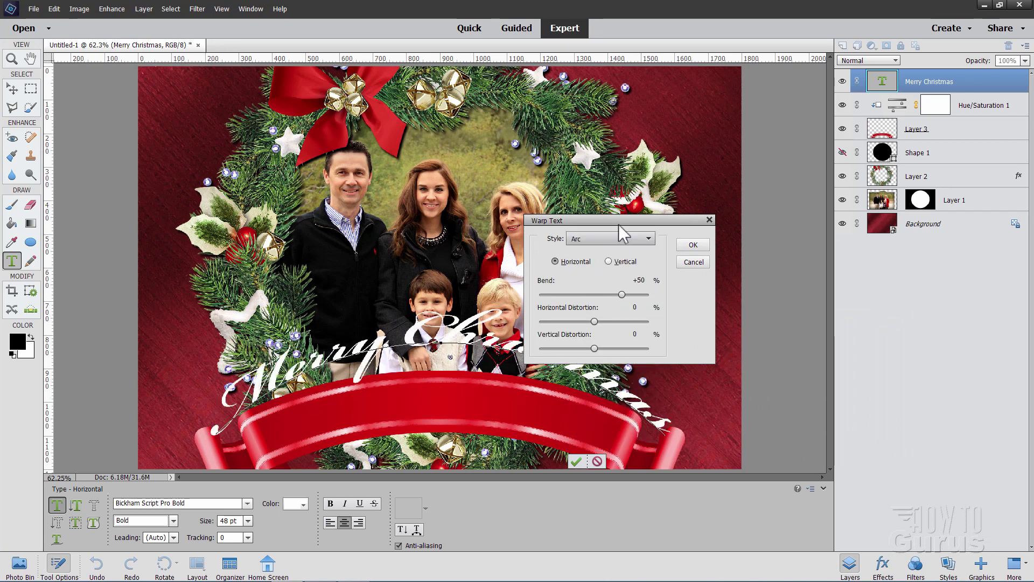
pyautogui.moveTo(618, 221); pyautogui.dragTo(630, 201)
pyautogui.moveTo(635, 274); pyautogui.dragTo(625, 277)
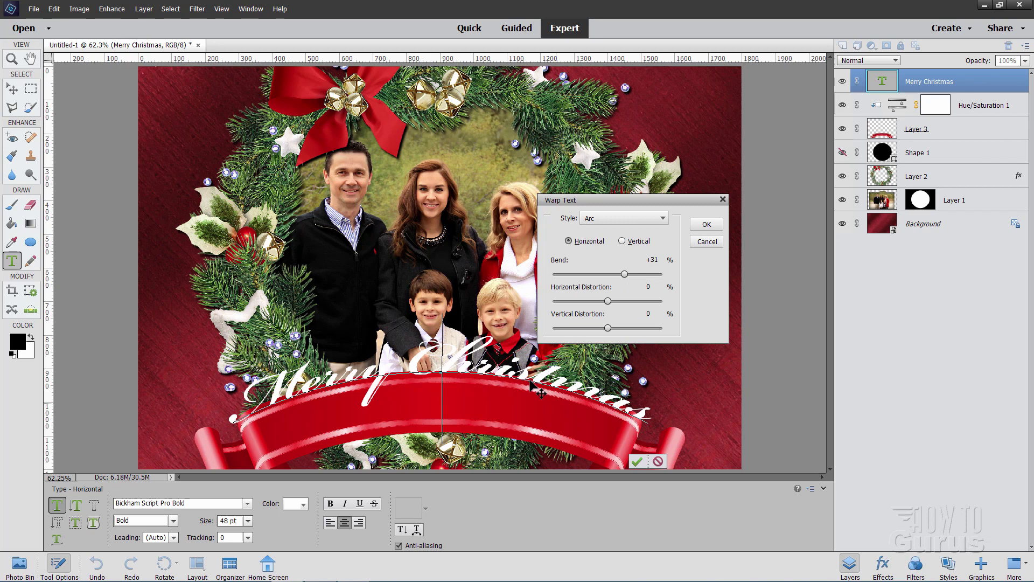
pyautogui.moveTo(463, 398); pyautogui.dragTo(462, 411)
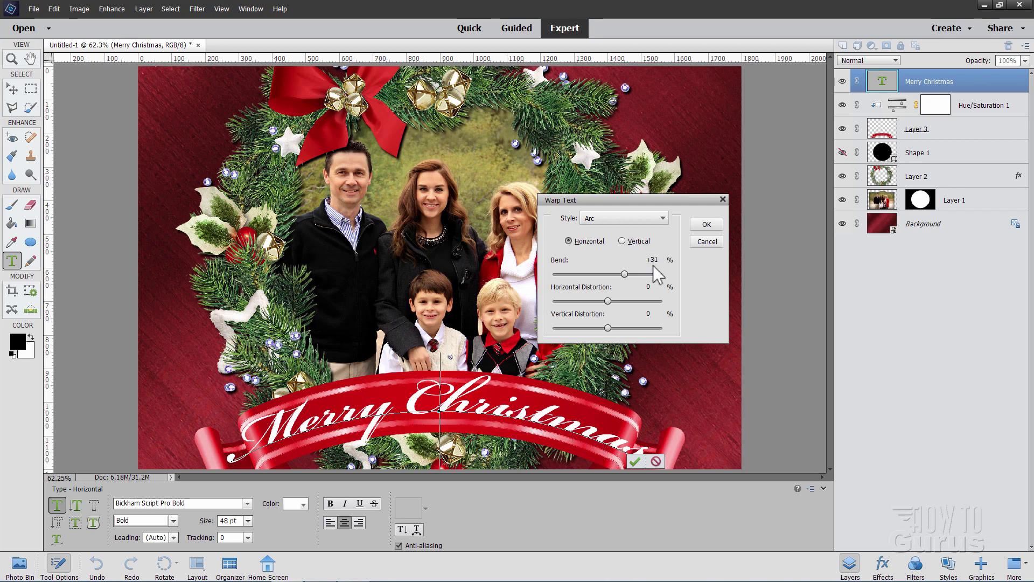
pyautogui.click(706, 225)
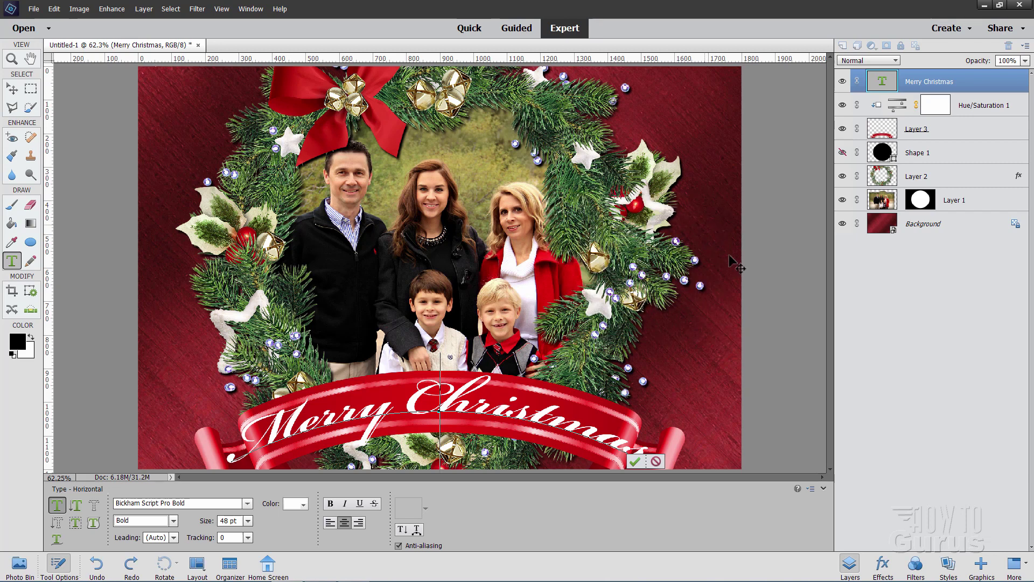
pyautogui.click(634, 461)
pyautogui.press('v')
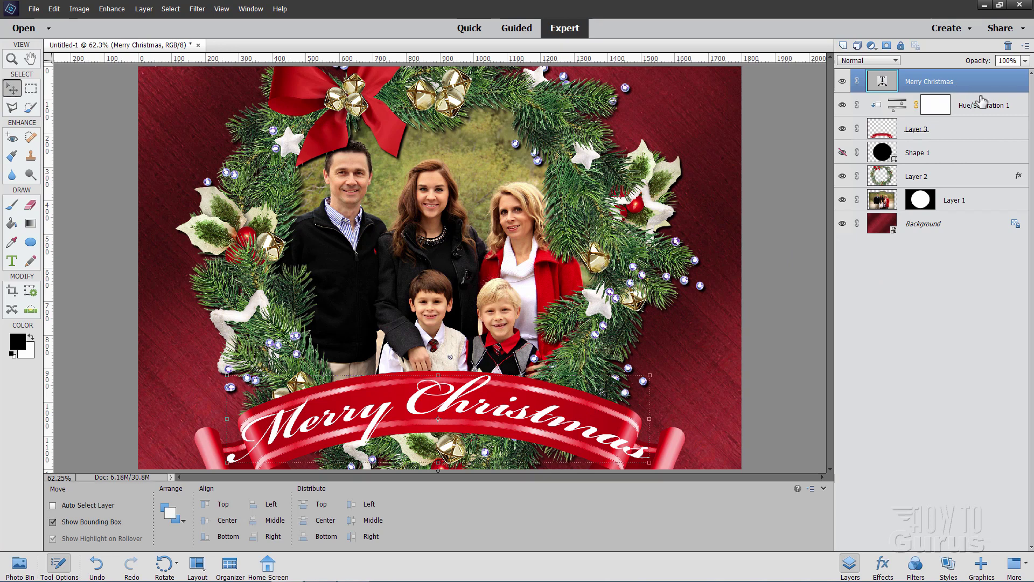
# Copy the wreath's drop shadow style from Layer 2 and paste it onto the Layer 3 ribbon and the Merry Christmas text layer.
pyautogui.click(921, 178)
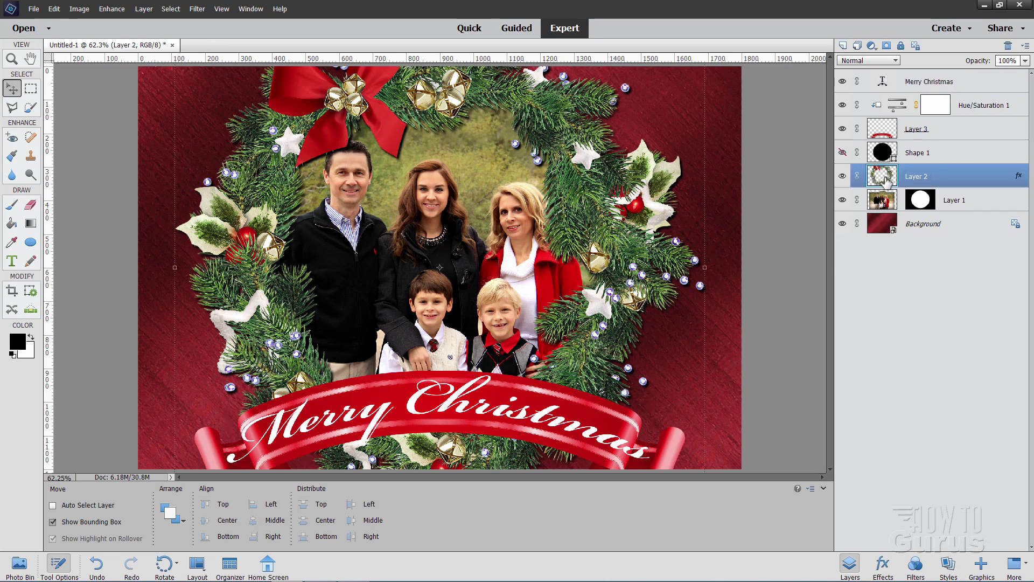
pyautogui.rightClick(916, 185)
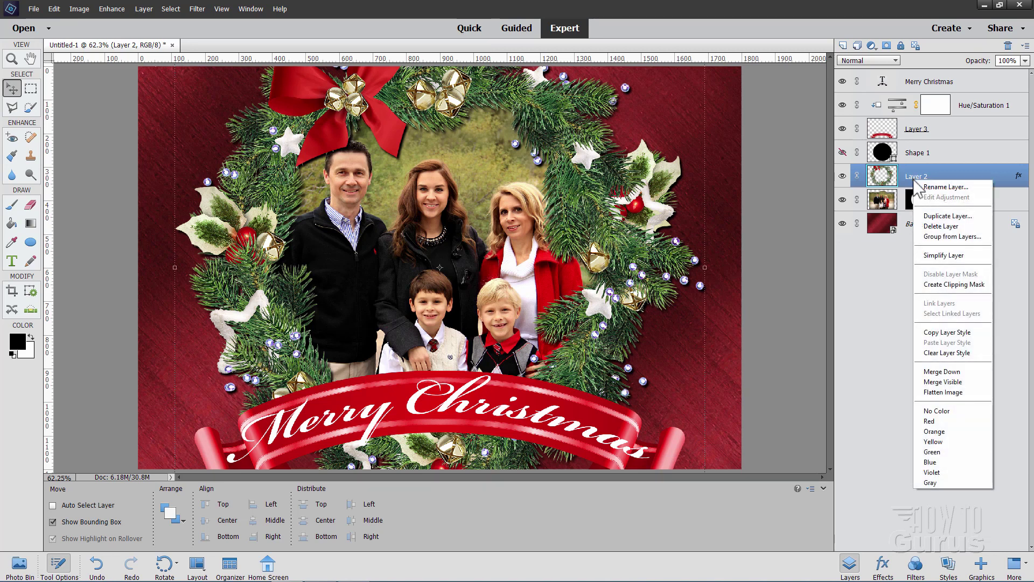
pyautogui.click(938, 332)
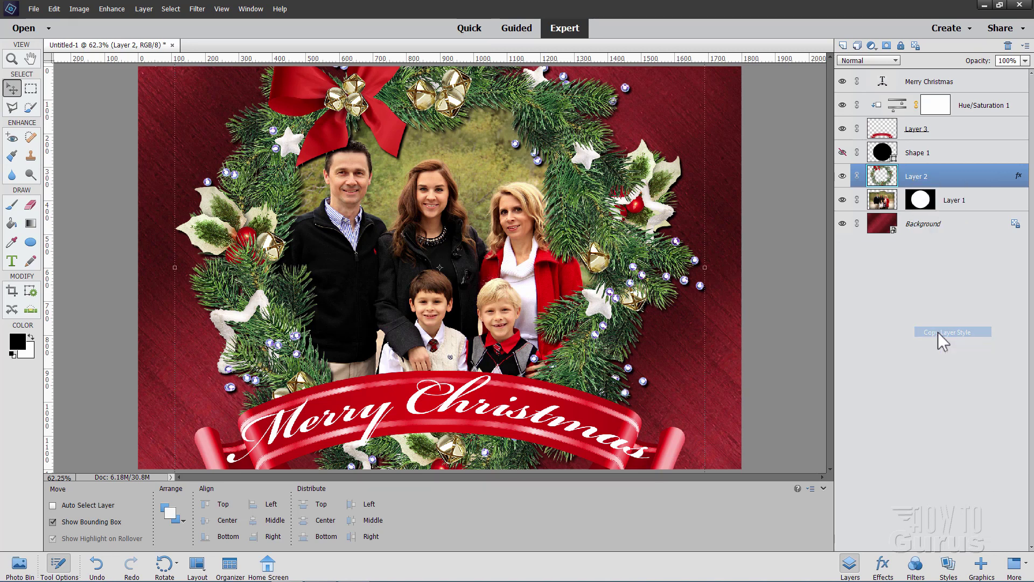
pyautogui.click(915, 132)
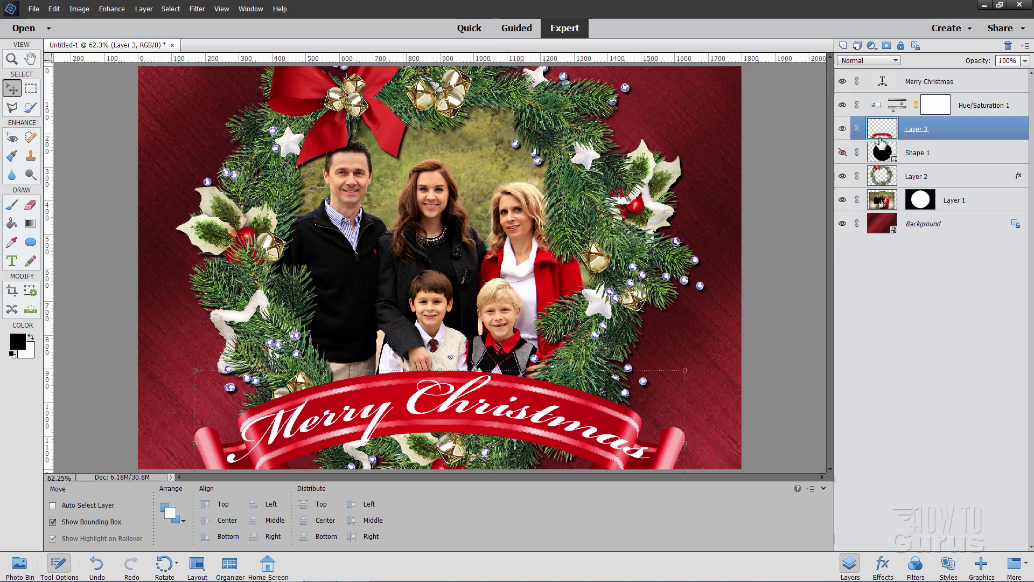
pyautogui.rightClick(920, 133)
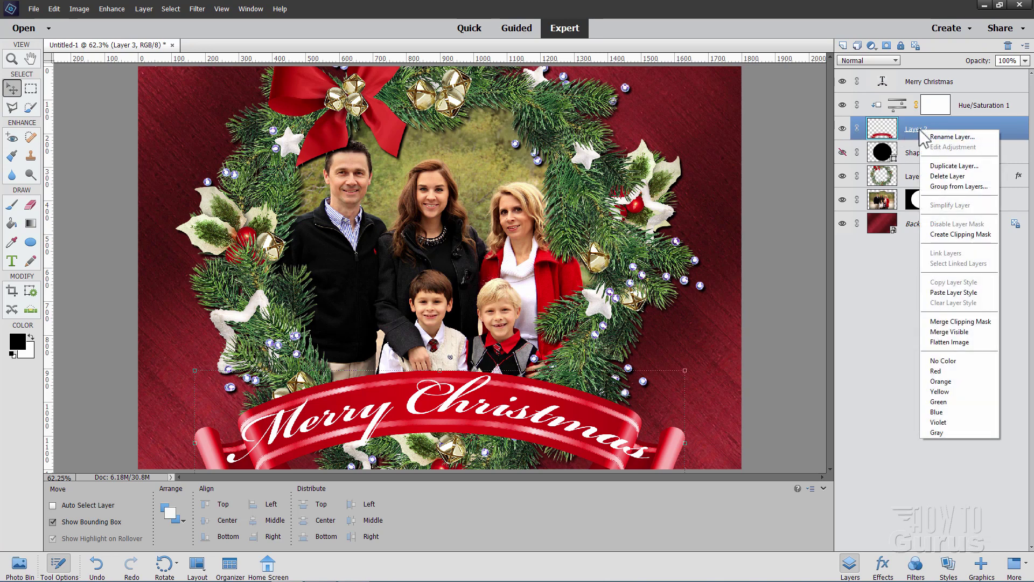
pyautogui.click(949, 294)
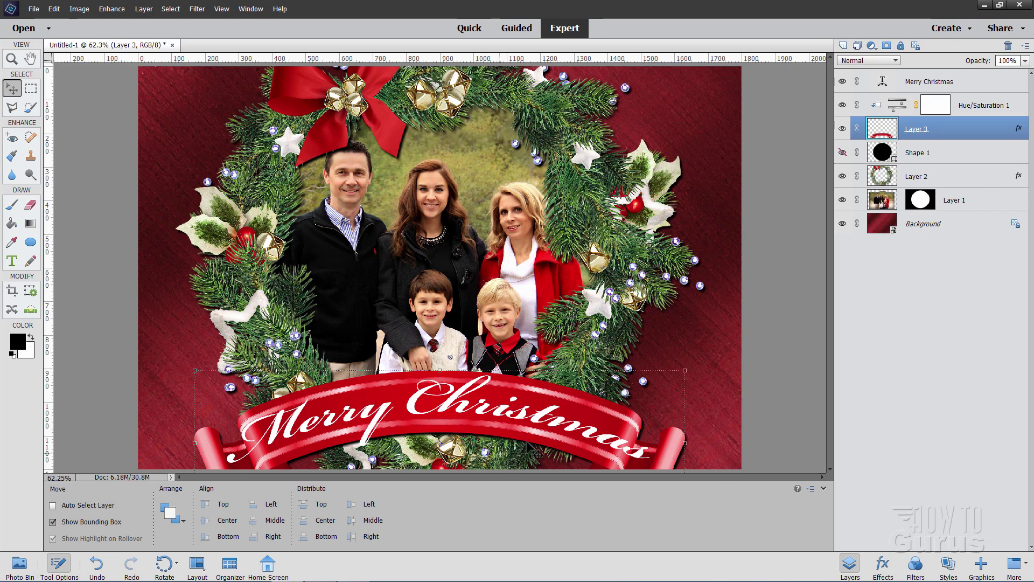
pyautogui.click(916, 88)
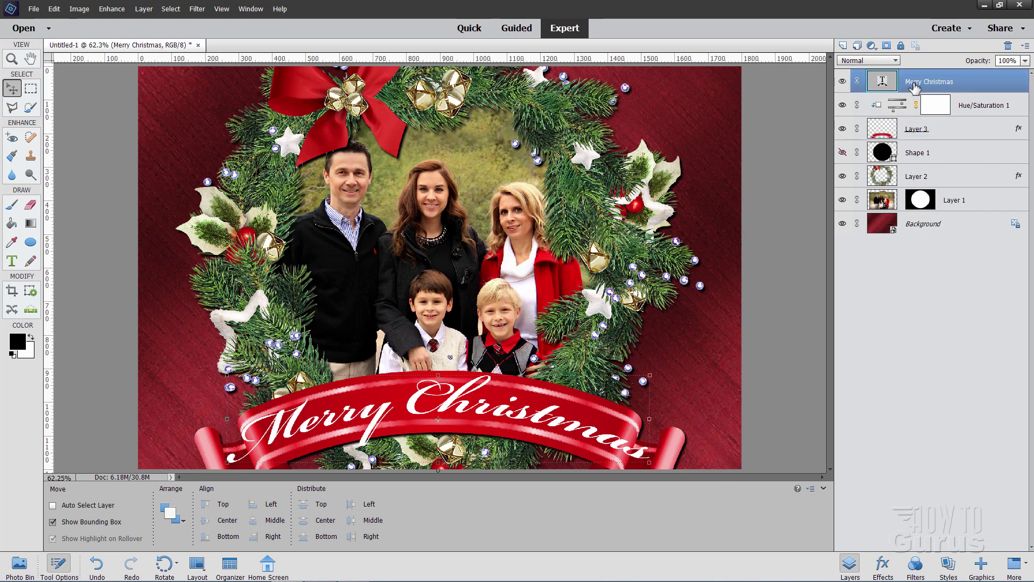
pyautogui.rightClick(914, 84)
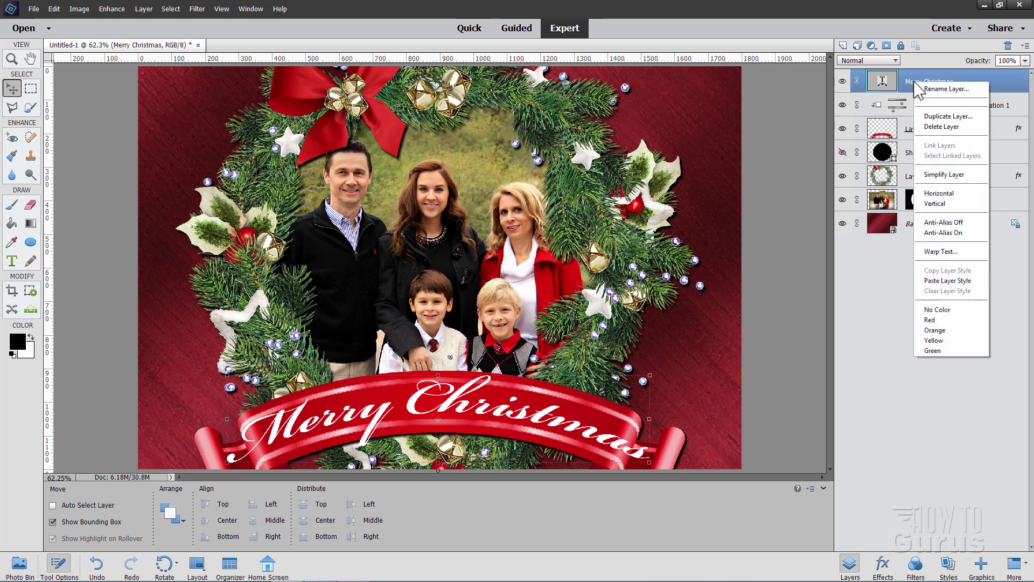
pyautogui.click(946, 281)
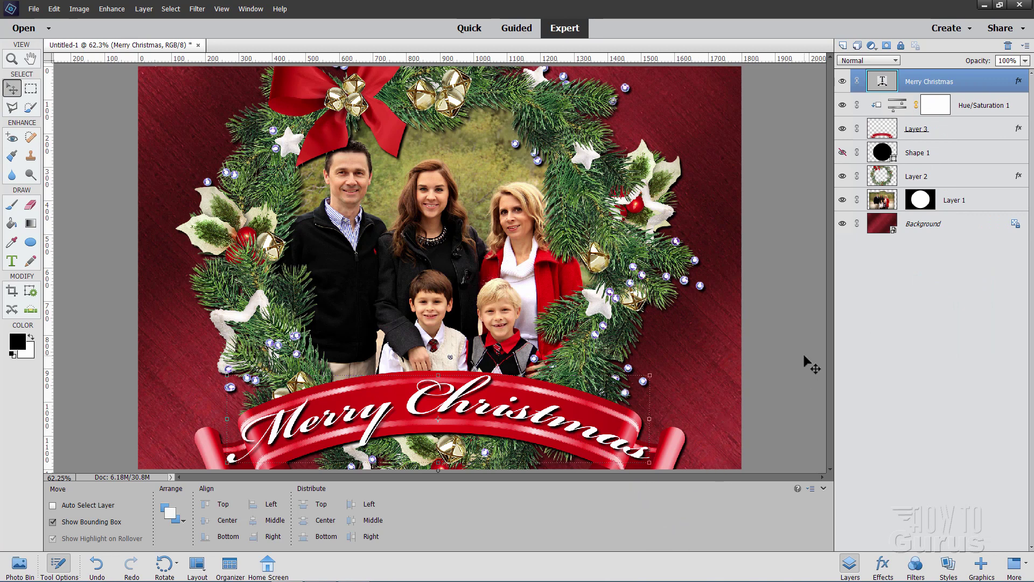
# Display the Photo Bin with thumbnails of the open files, including the finished card.
pyautogui.click(19, 564)
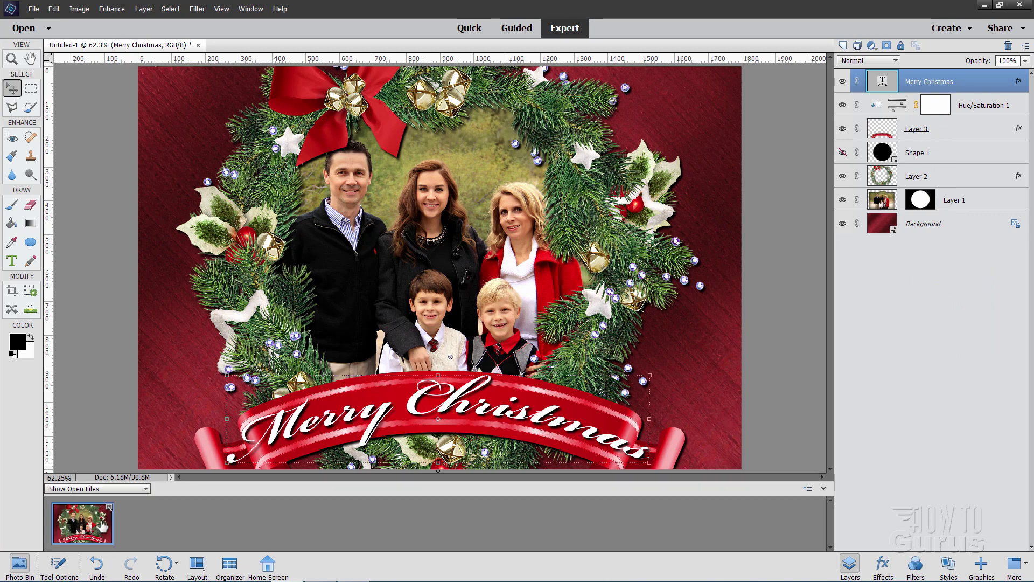